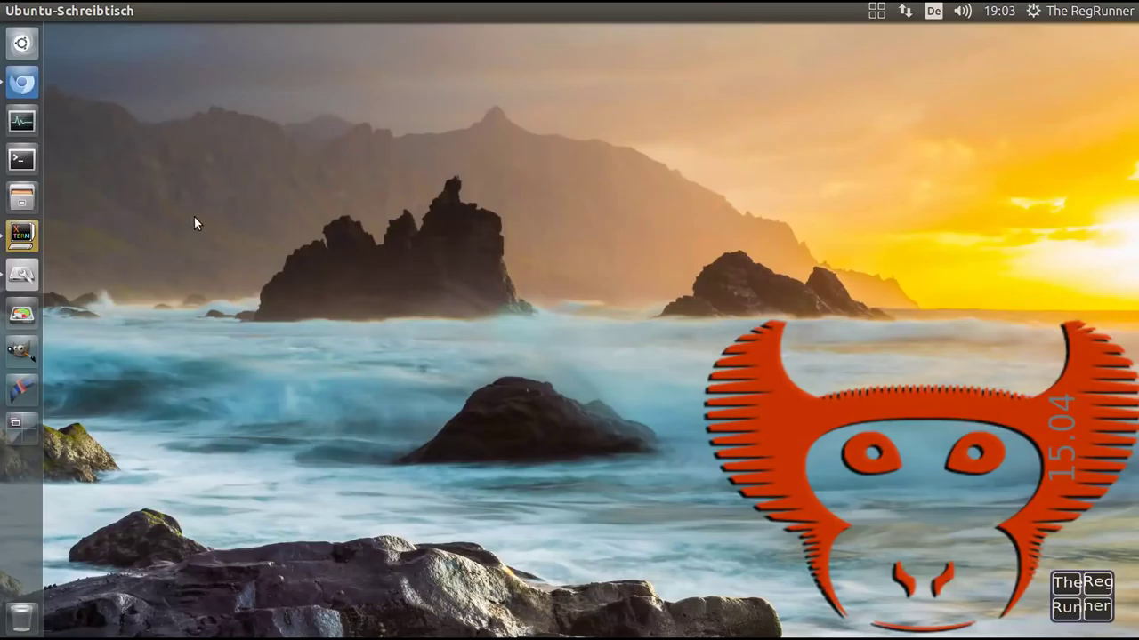
Check the file system type of the 290 GB partition /dev/sda4 in the Laufwerke utility, and minimise its window
{"action": "left_click", "coordinate": [23, 274]}
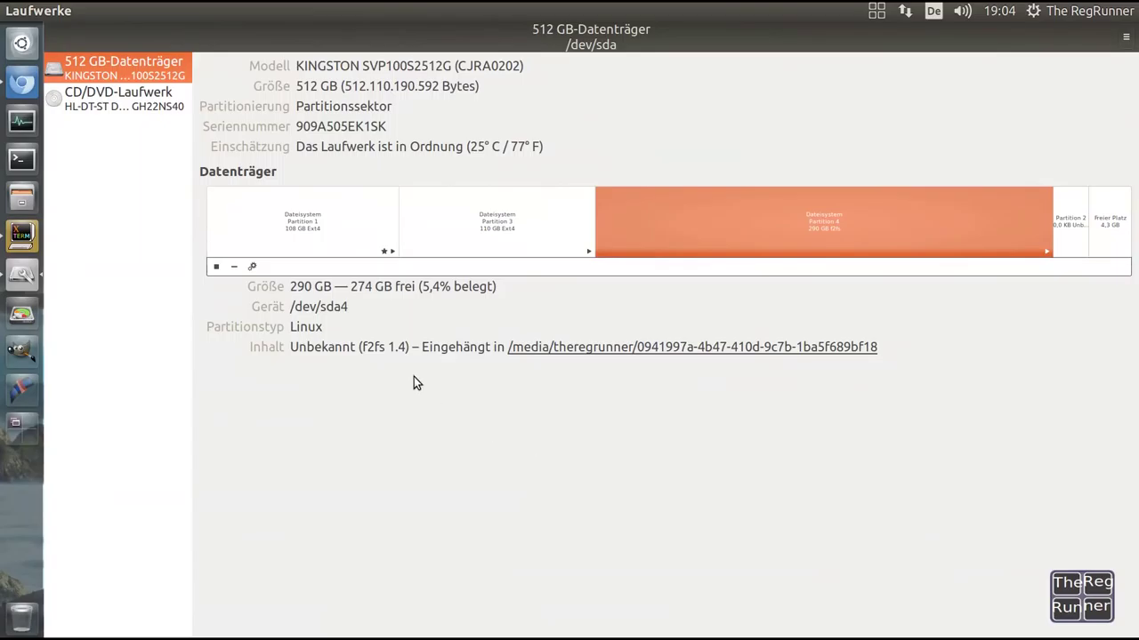
{"action": "left_click_drag", "start_coordinate": [386, 349], "coordinate": [366, 347]}
{"action": "mouse_move", "coordinate": [26, 11]}
{"action": "left_click", "coordinate": [29, 10]}
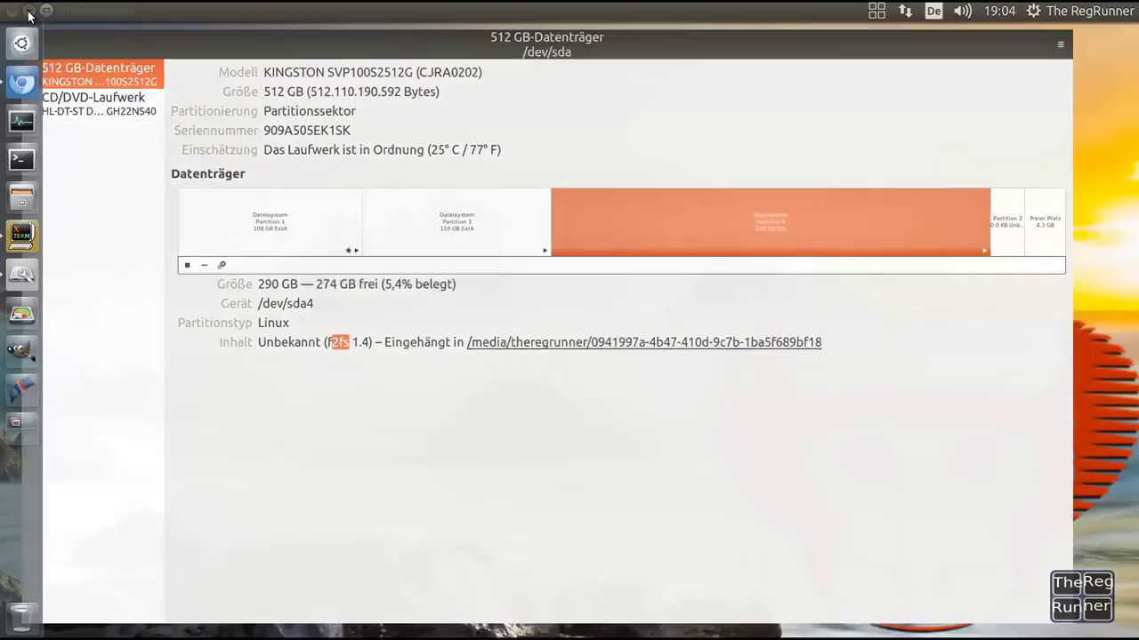
Switch to the Chromium browser to view the German Wikipedia article on F2FS, and minimise it
{"action": "left_click", "coordinate": [23, 84]}
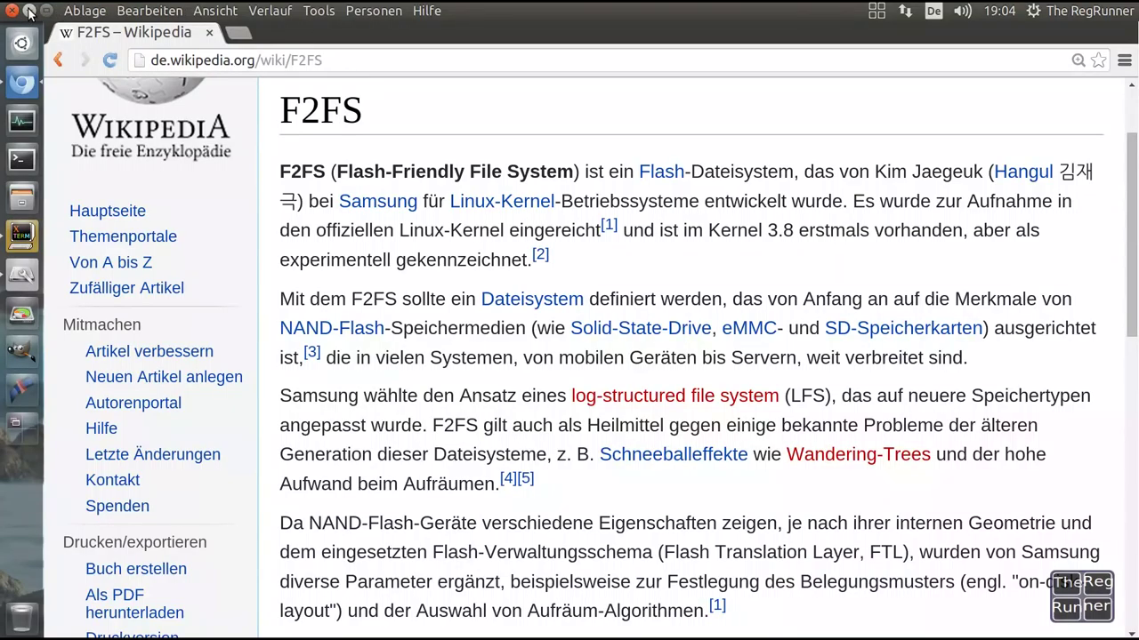
{"action": "left_click", "coordinate": [28, 10]}
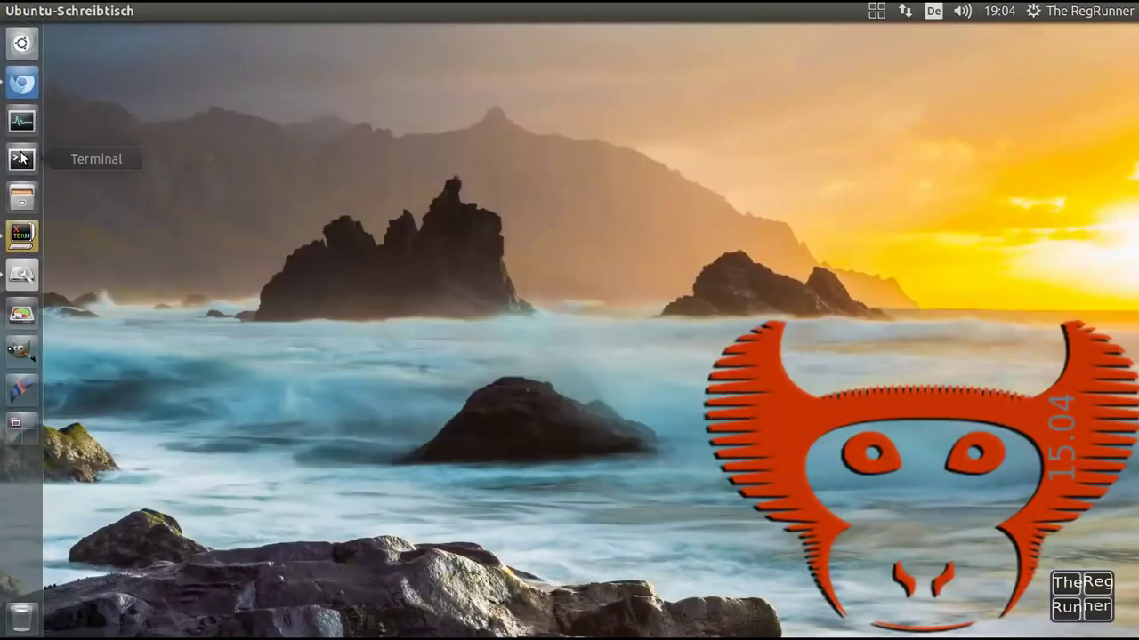
Open a terminal, run uname -a to check the kernel, and highlight the kernel version in the output
{"action": "left_click", "coordinate": [21, 159]}
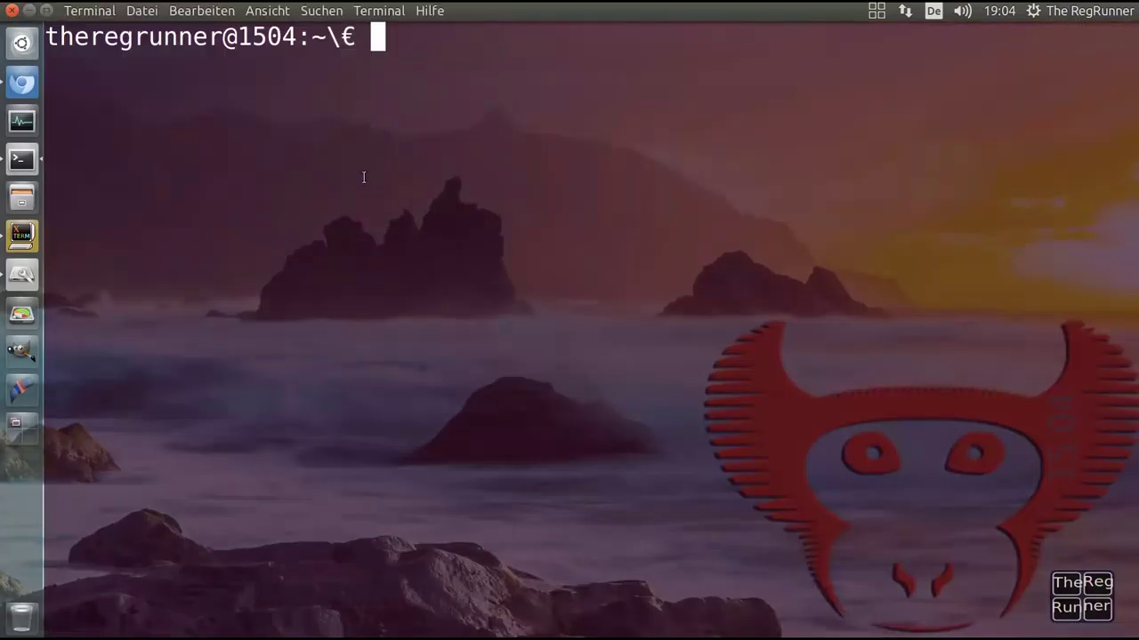
{"action": "type", "text": "uname -a"}
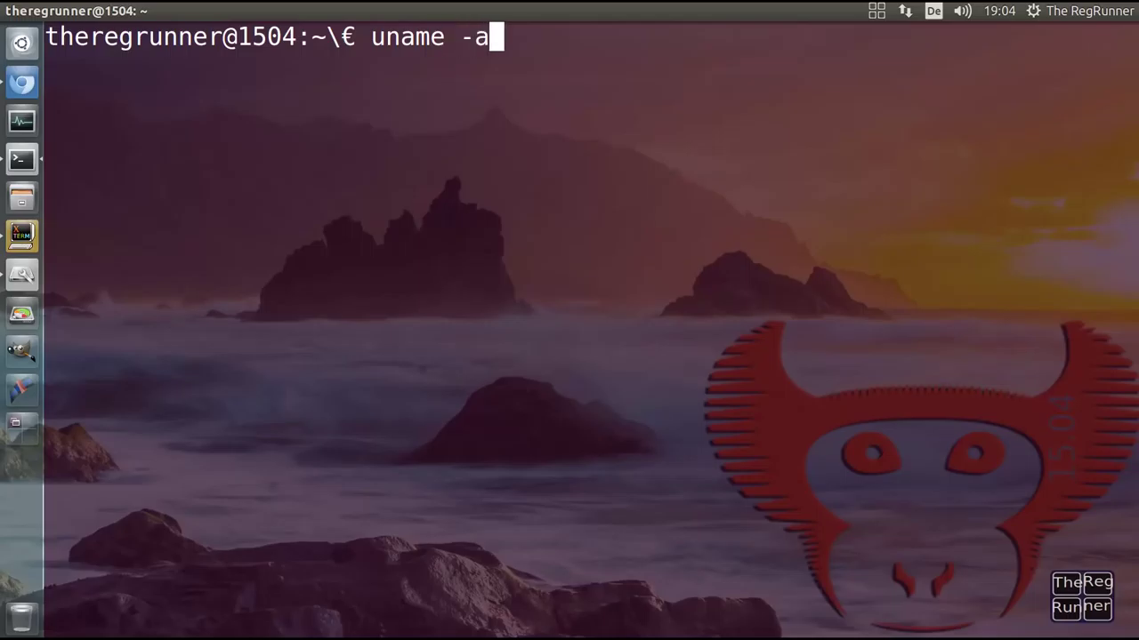
{"action": "key", "text": "Return"}
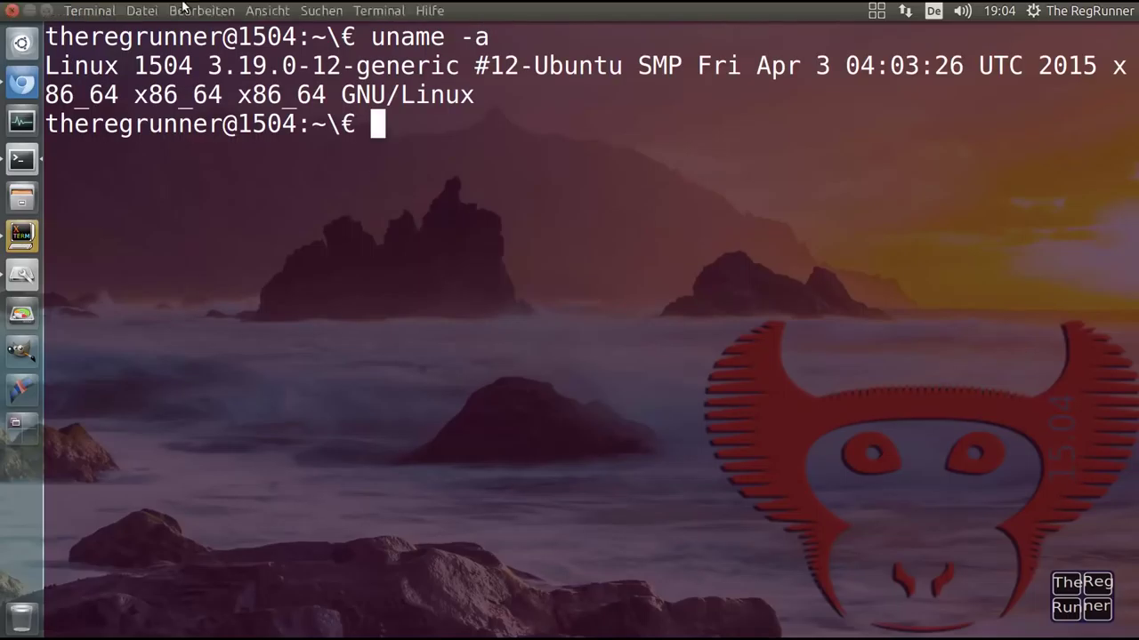
{"action": "left_click_drag", "start_coordinate": [210, 65], "coordinate": [341, 73]}
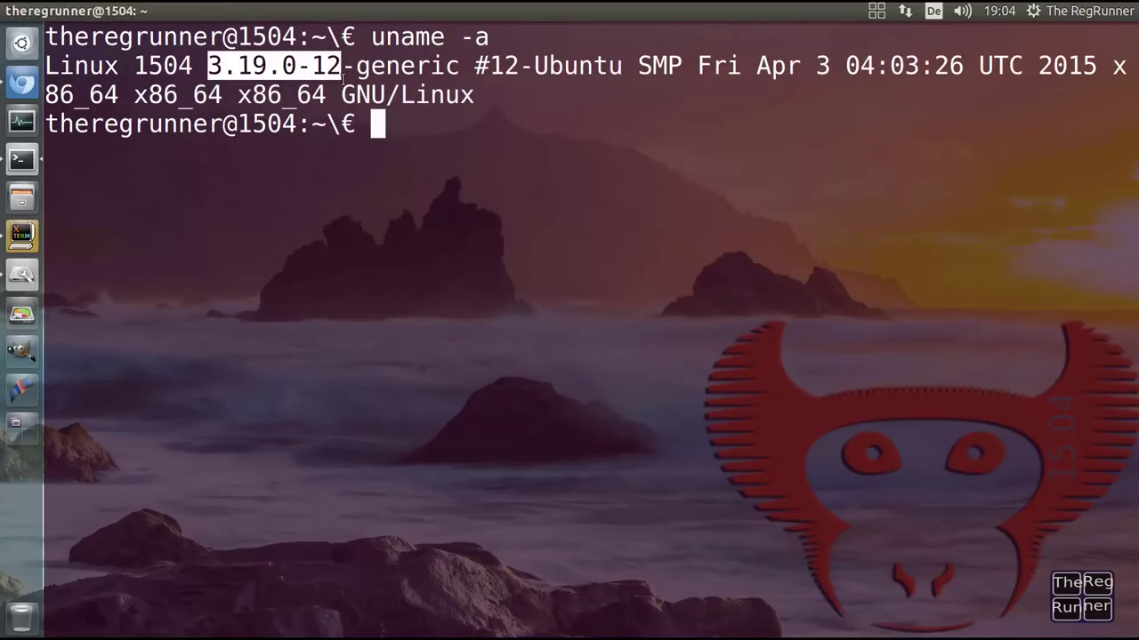
{"action": "left_click", "coordinate": [409, 123]}
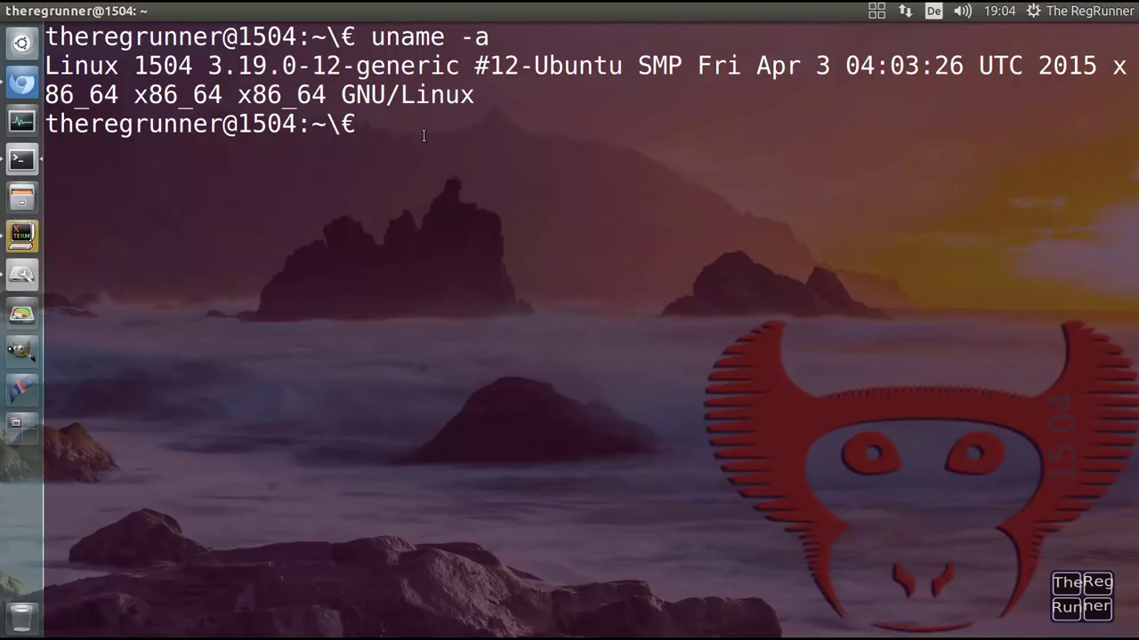
Check the Ubuntu release with lsb_release -a, highlight its description, and clear the terminal
{"action": "type", "text": "lsb_release -a"}
{"action": "key", "text": "Return"}
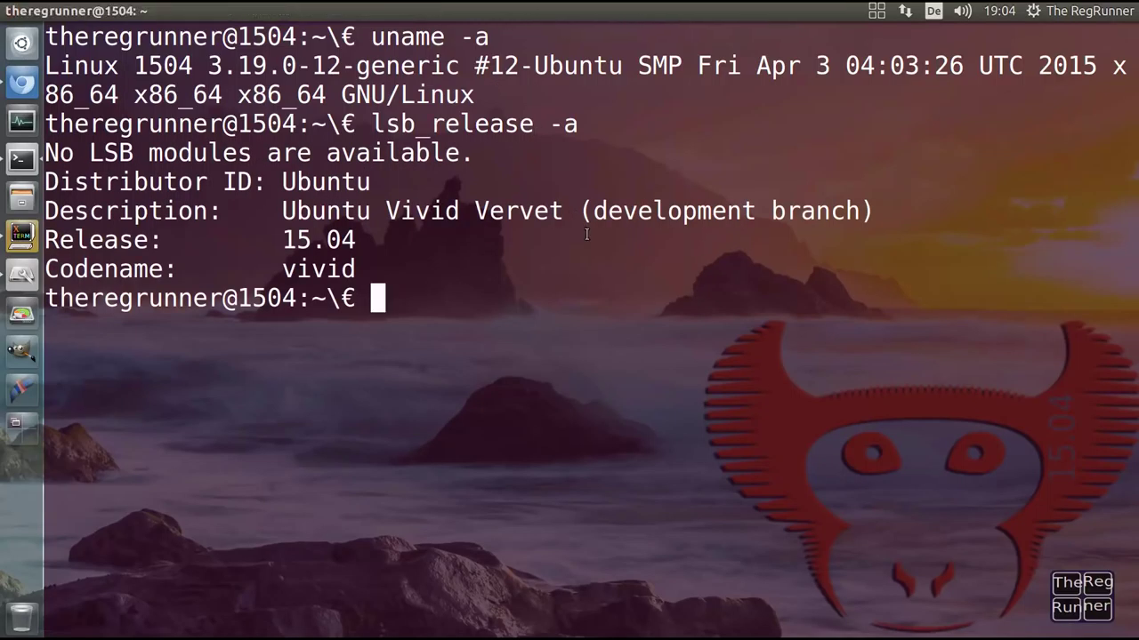
{"action": "left_click_drag", "start_coordinate": [886, 212], "coordinate": [285, 210]}
{"action": "left_click", "coordinate": [382, 307]}
{"action": "type", "text": "clear"}
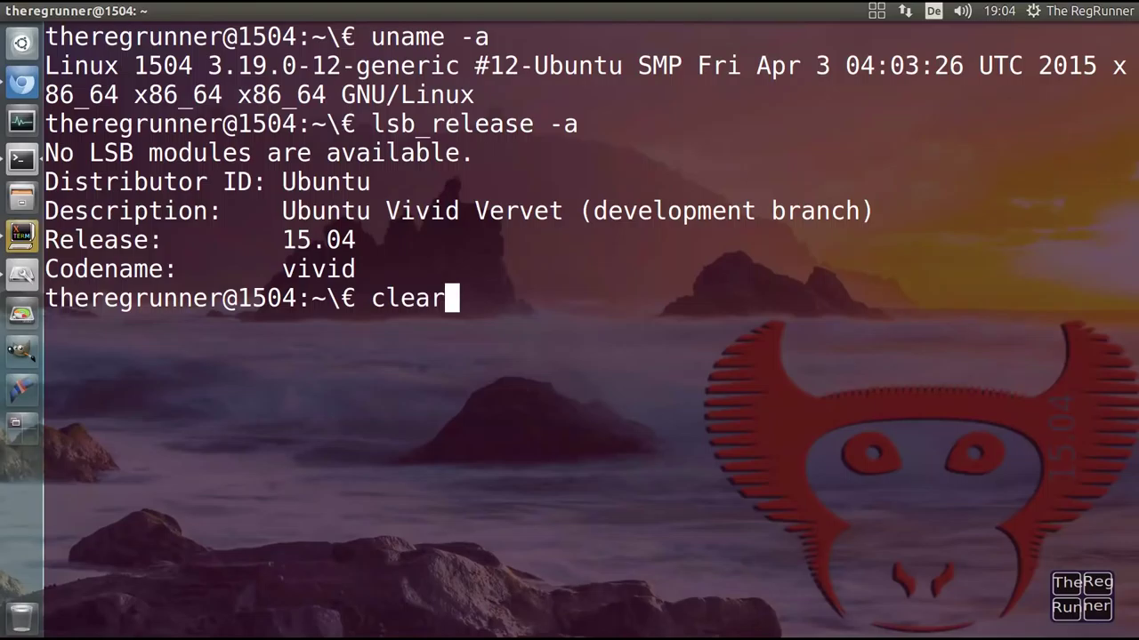
{"action": "key", "text": "Return"}
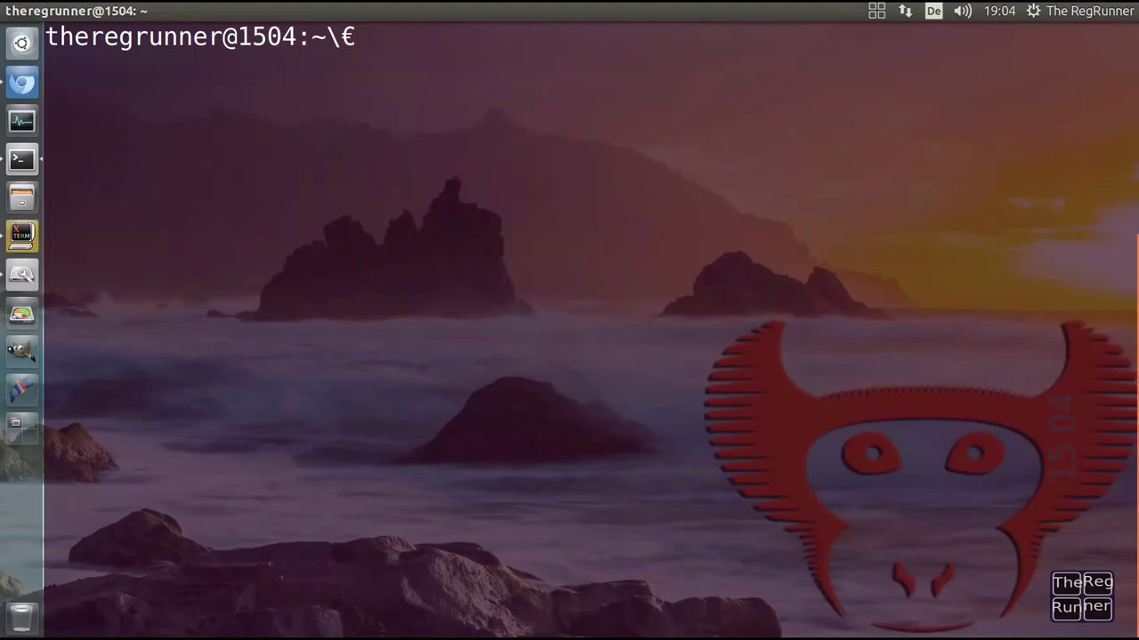
Write out the command sudo apt-get install f2fs-tools without running it, highlight it, and close the terminal
{"action": "type", "text": "sudo "}
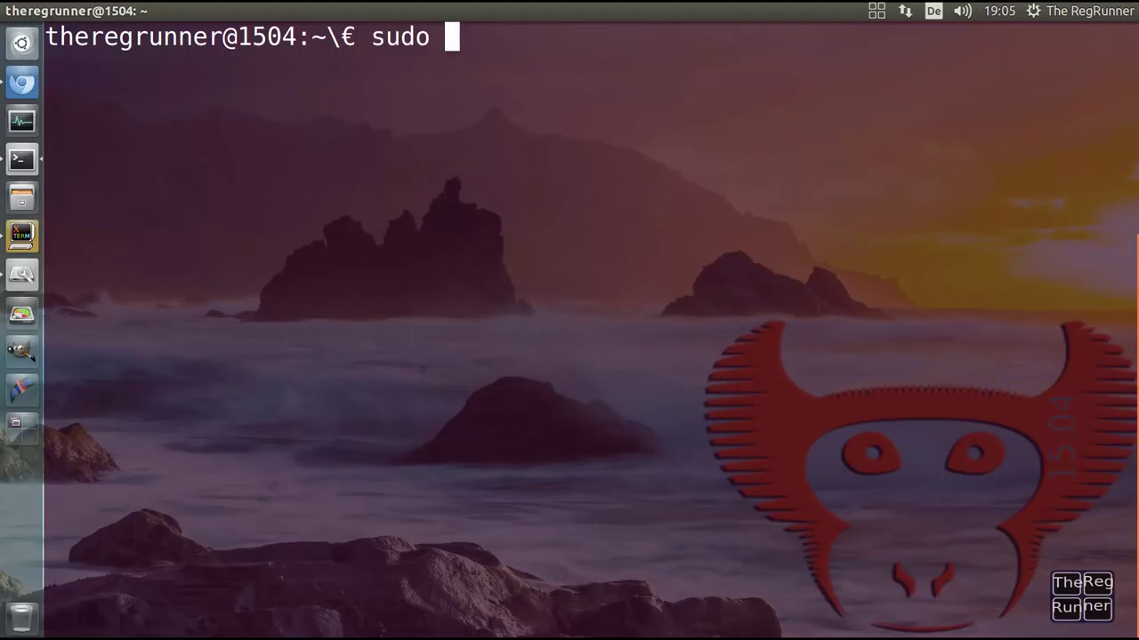
{"action": "type", "text": "apt-get install "}
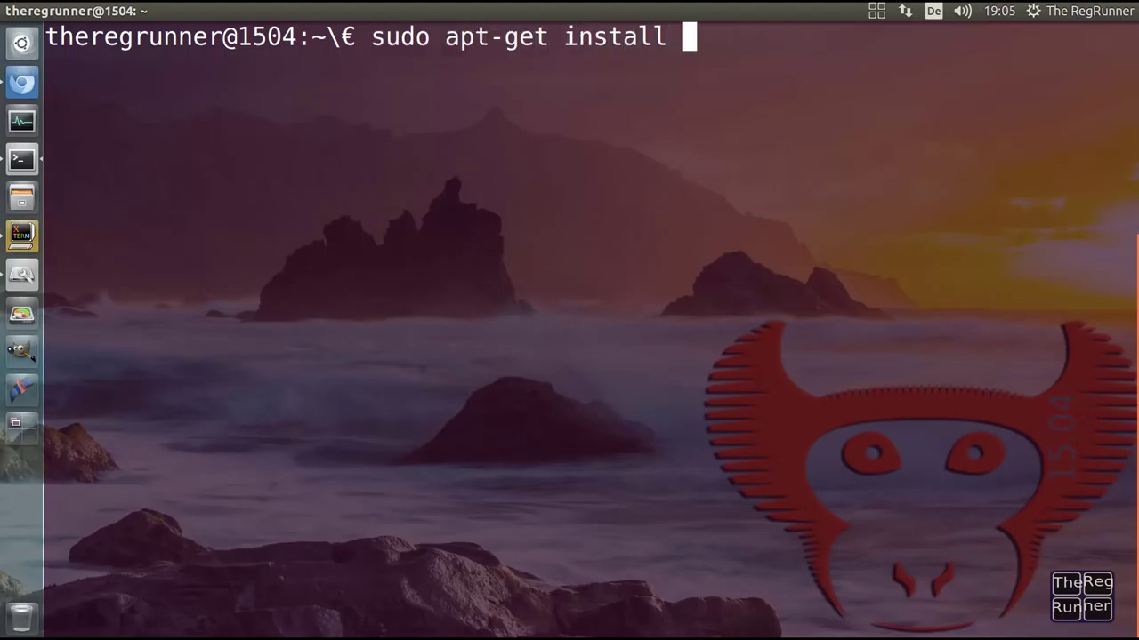
{"action": "type", "text": "f2"}
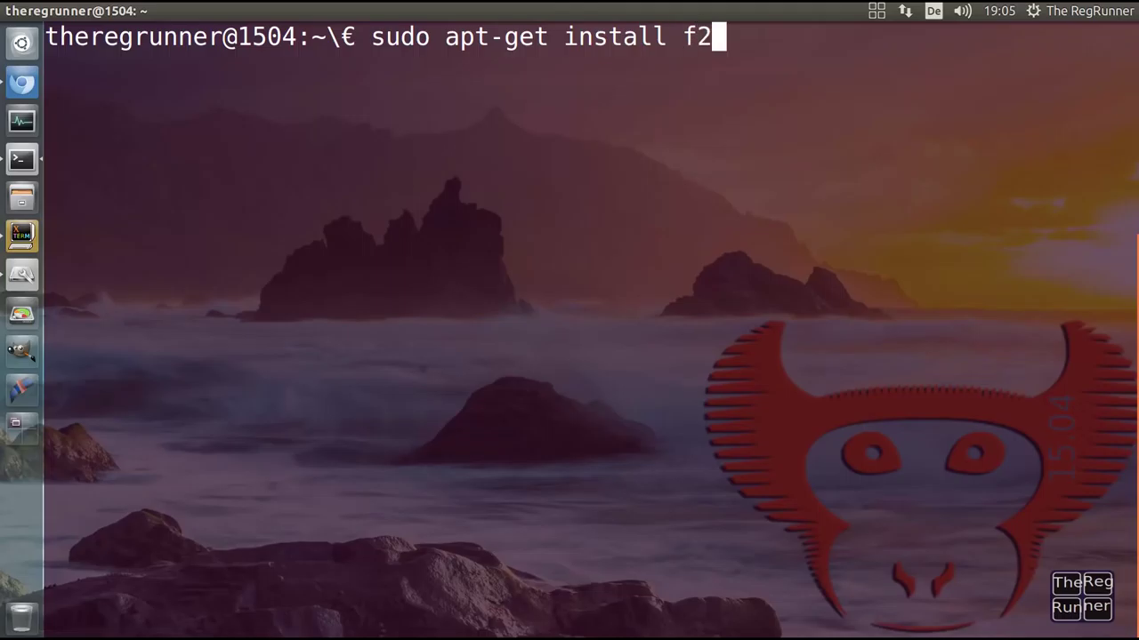
{"action": "type", "text": "fs-tools"}
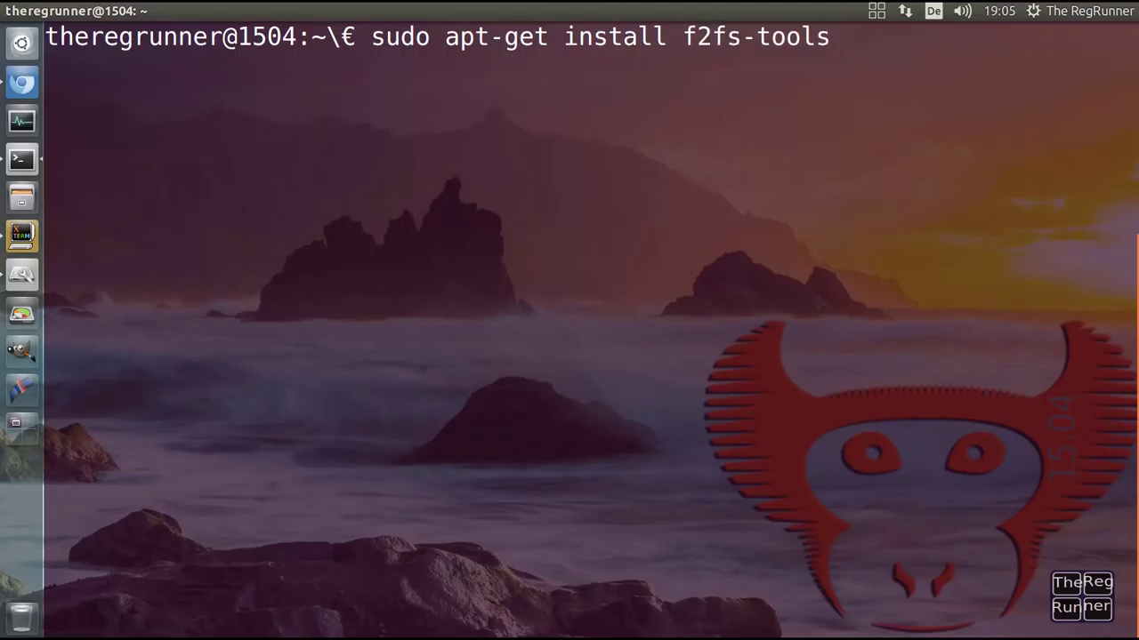
{"action": "left_click_drag", "start_coordinate": [845, 36], "coordinate": [371, 37]}
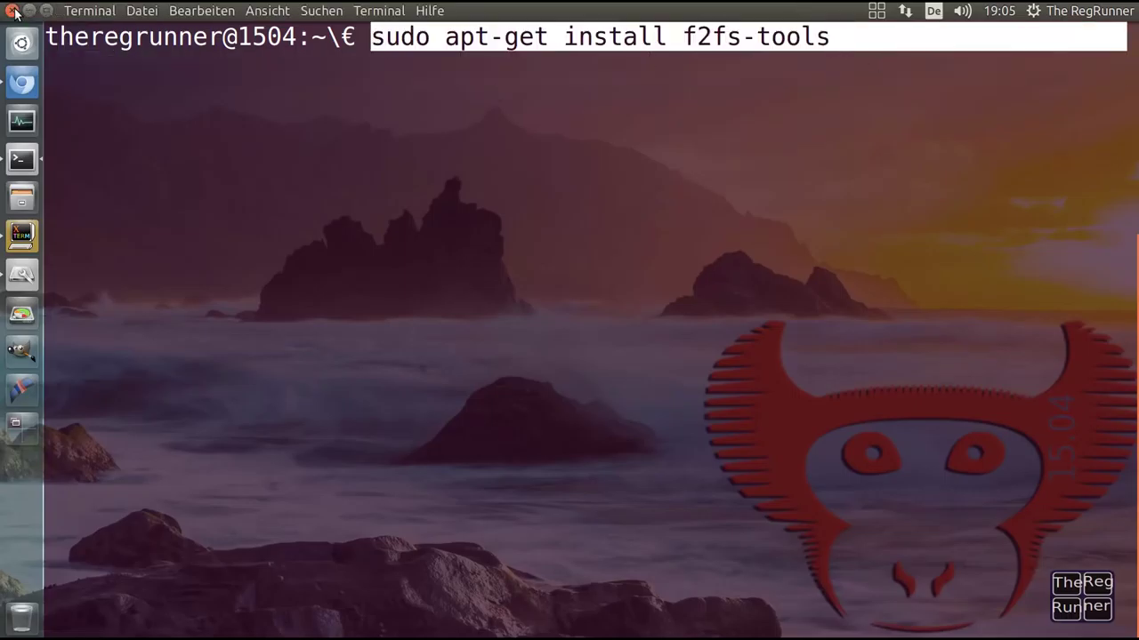
{"action": "left_click", "coordinate": [12, 11]}
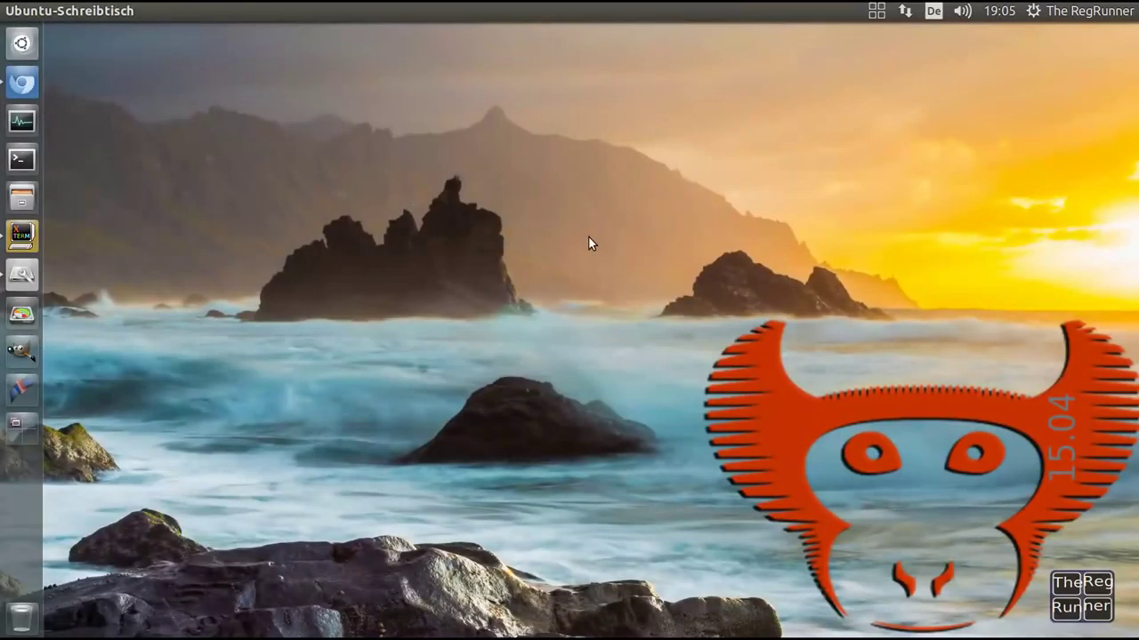
Launch GParted, authenticate with the account password, and maximise its window
{"action": "left_click", "coordinate": [21, 313]}
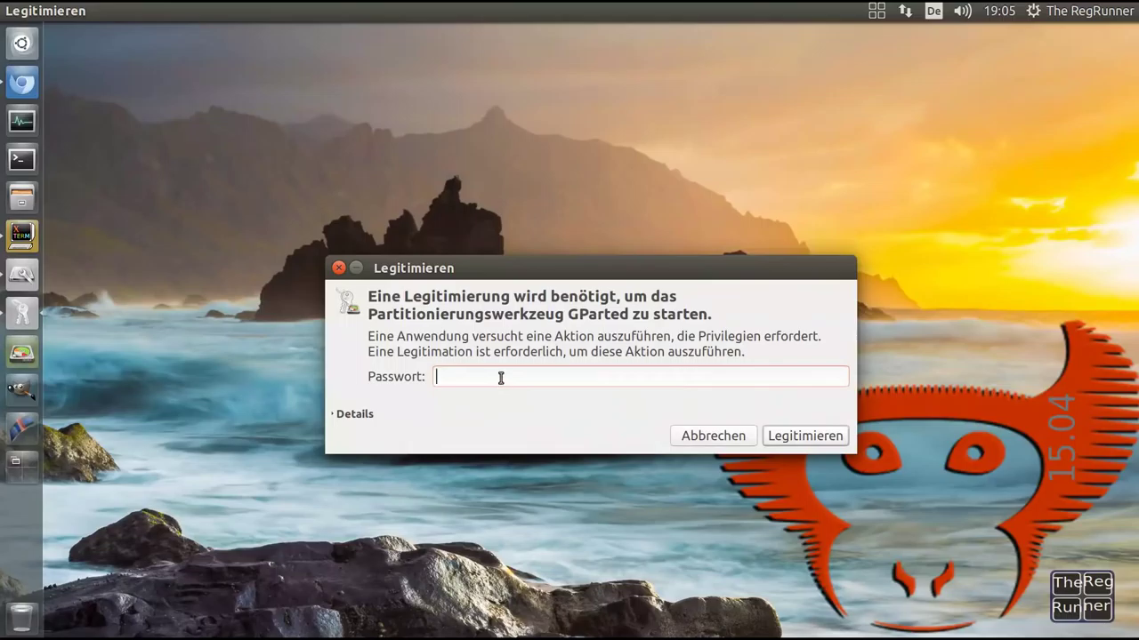
{"action": "type", "text": "••••"}
{"action": "left_click", "coordinate": [826, 437]}
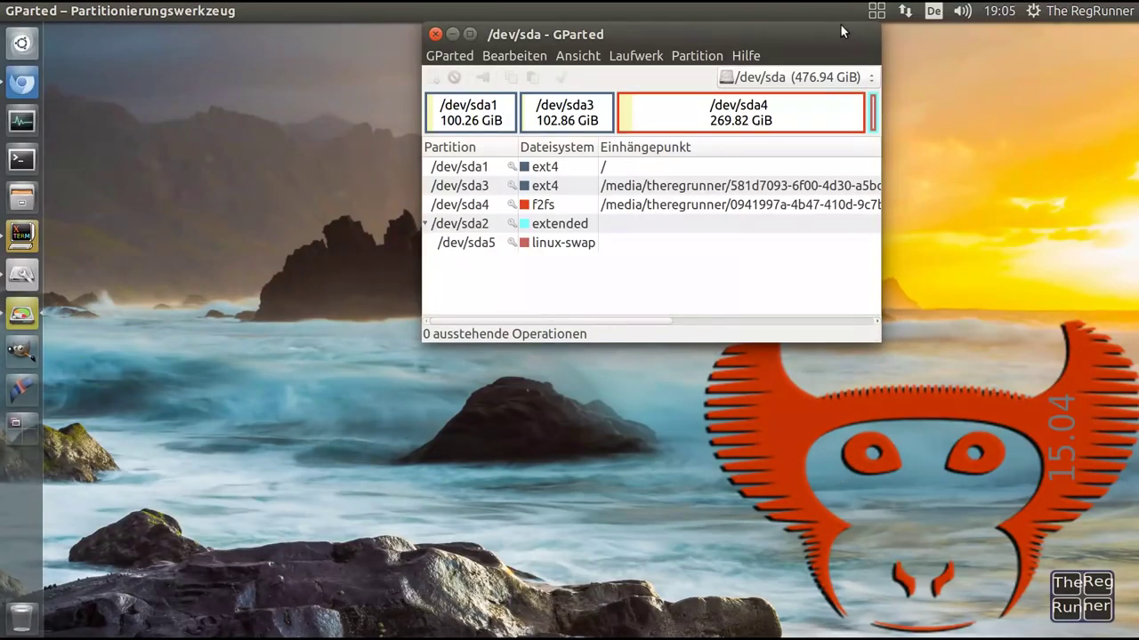
{"action": "double_click", "coordinate": [831, 33]}
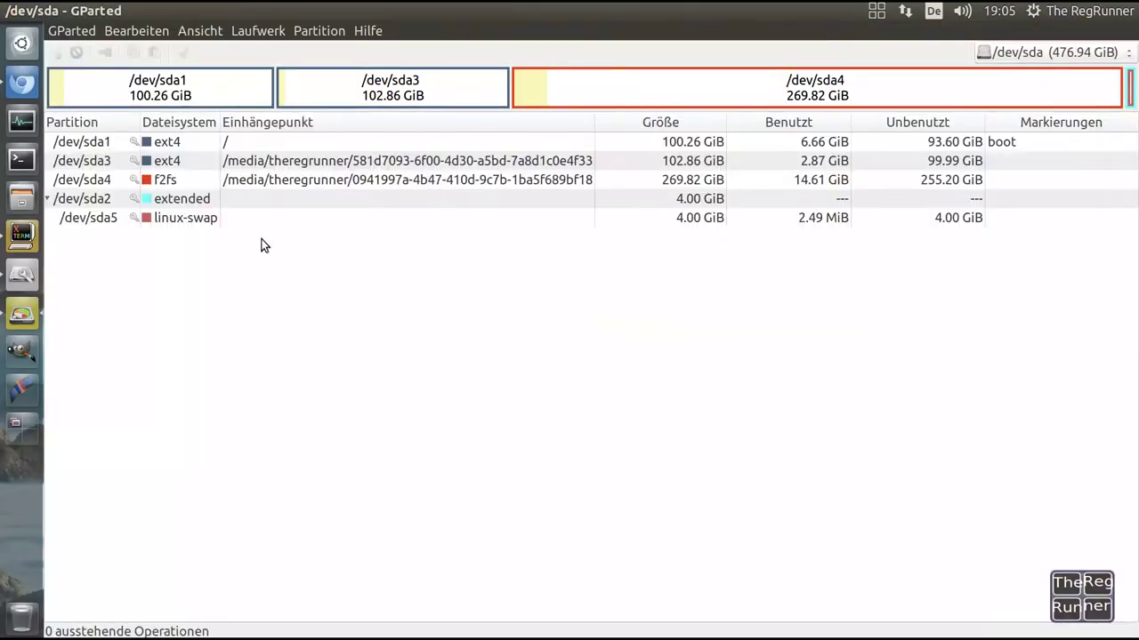
Inspect the entries for /dev/sda4, /dev/sda1 and the swap partition /dev/sda5 in the partition list
{"action": "left_click", "coordinate": [198, 180]}
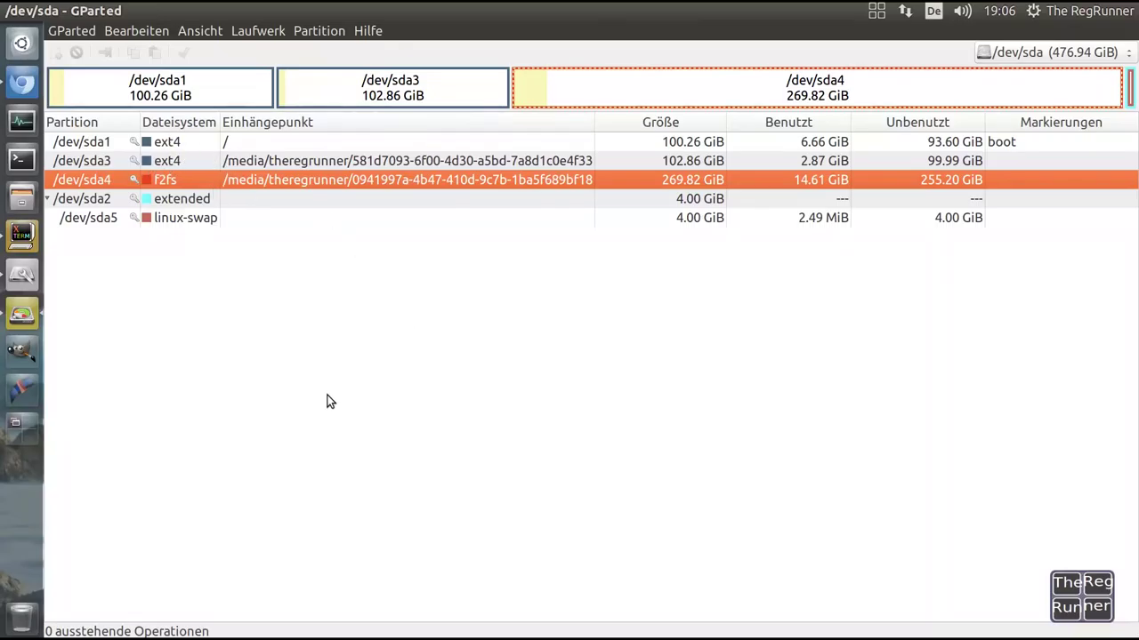
{"action": "left_click", "coordinate": [238, 141]}
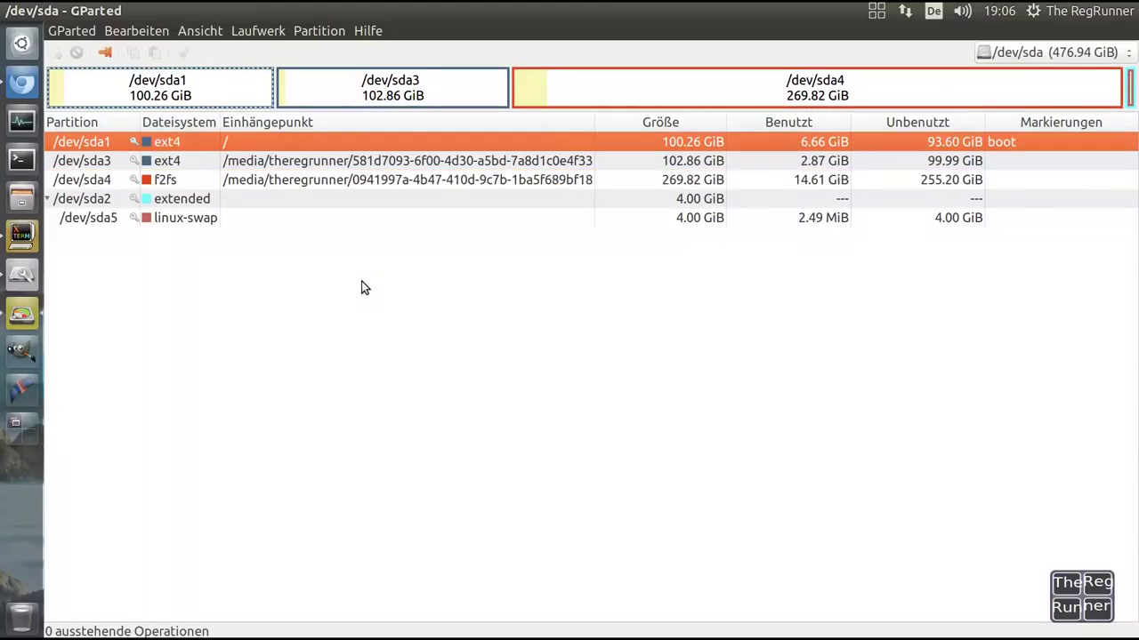
{"action": "left_click", "coordinate": [226, 217]}
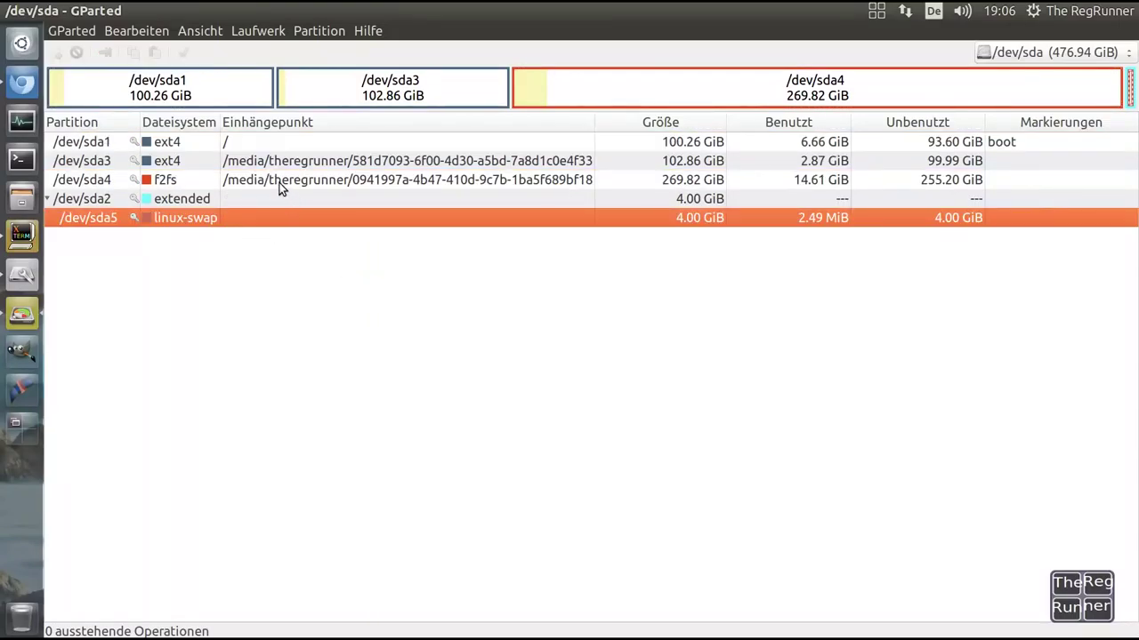
View the detailed information for the f2fs partition /dev/sda4, and close GParted
{"action": "left_click", "coordinate": [278, 183]}
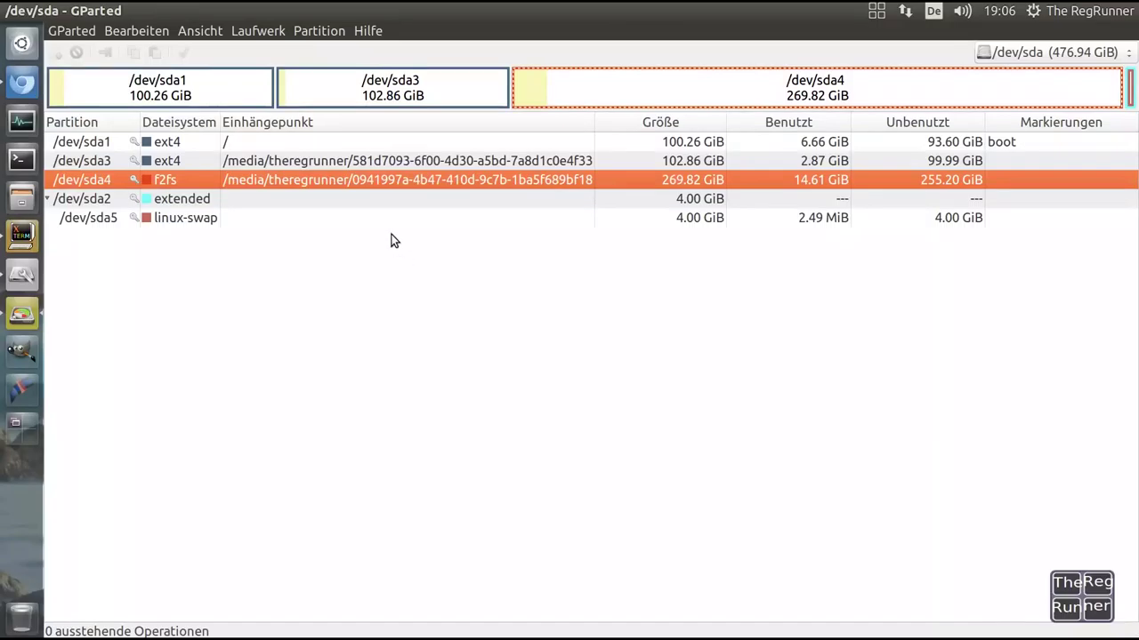
{"action": "right_click", "coordinate": [391, 178]}
{"action": "left_click", "coordinate": [497, 424]}
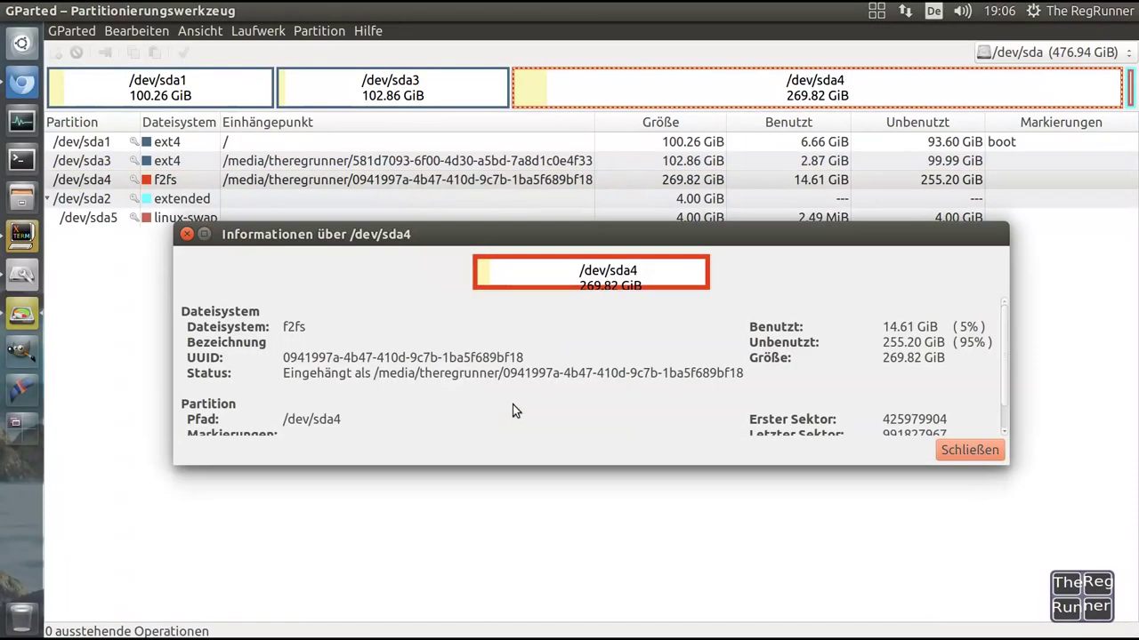
{"action": "left_click_drag", "start_coordinate": [385, 236], "coordinate": [356, 306]}
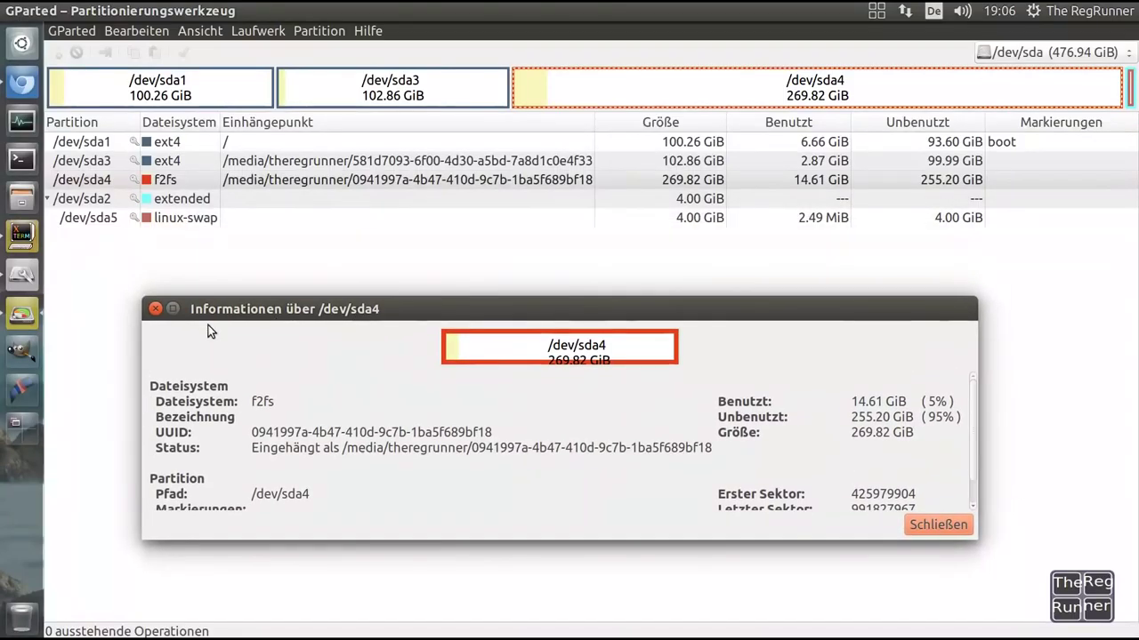
{"action": "left_click", "coordinate": [160, 305]}
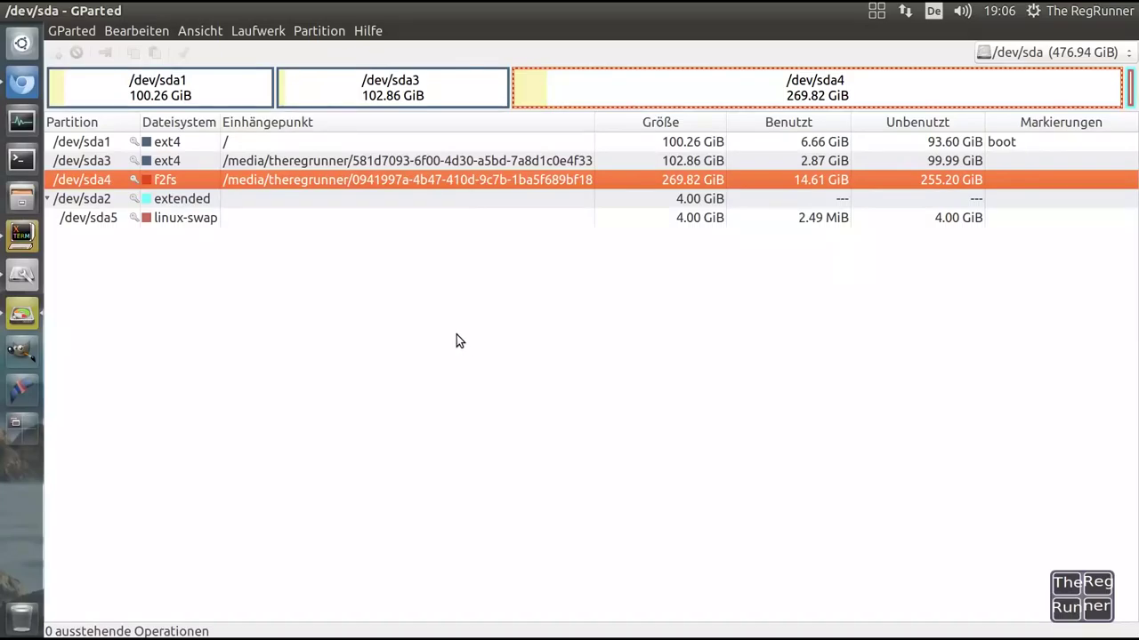
{"action": "left_click", "coordinate": [11, 10]}
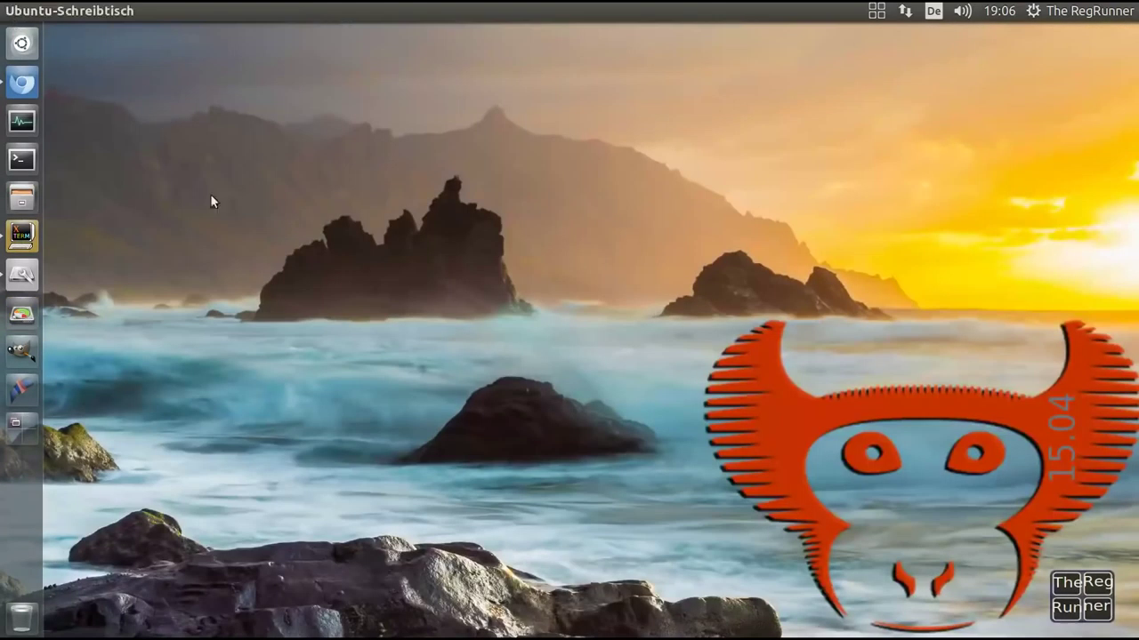
Open the file manager, browse from Rechner to the user's folder under media, and select the /dev/sda4 mount folder
{"action": "left_click", "coordinate": [38, 198]}
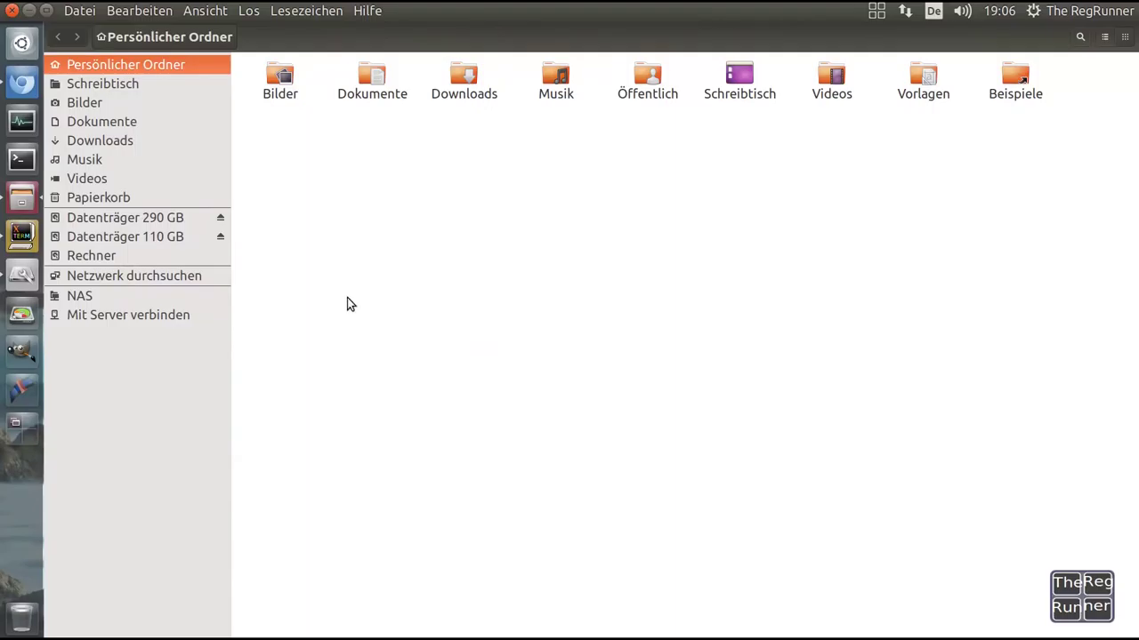
{"action": "left_click", "coordinate": [93, 254]}
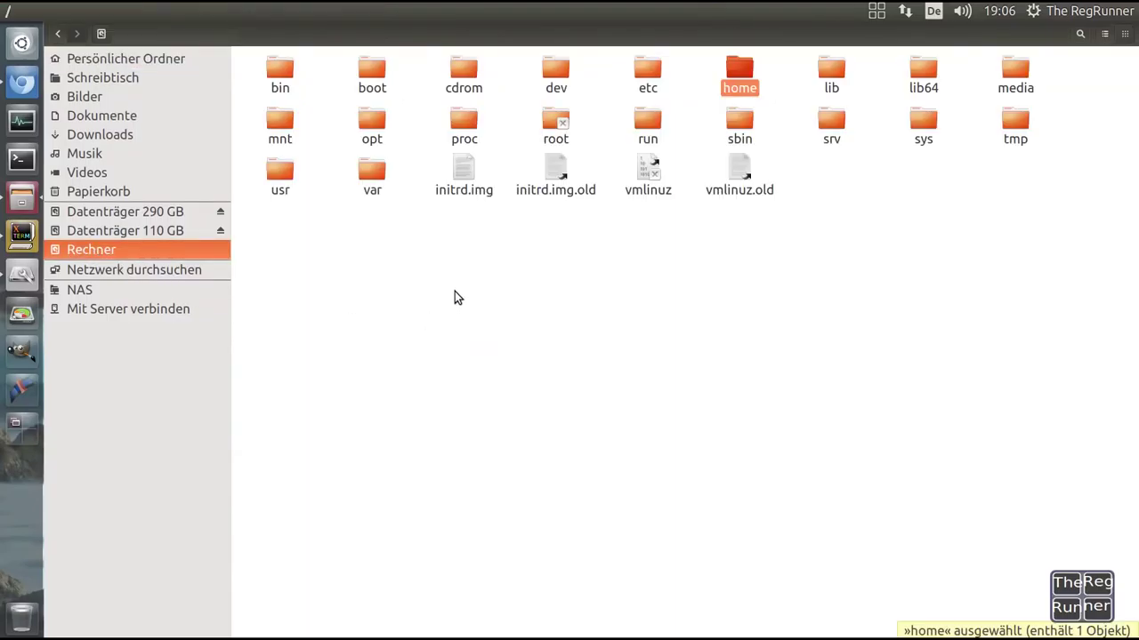
{"action": "left_click", "coordinate": [455, 298]}
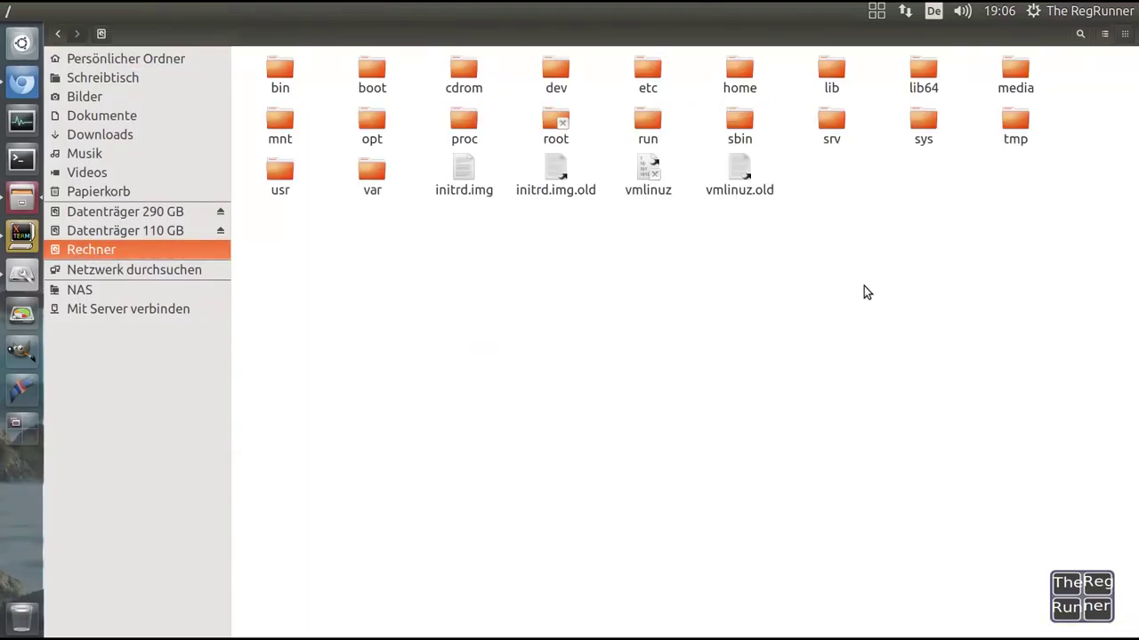
{"action": "double_click", "coordinate": [1023, 77]}
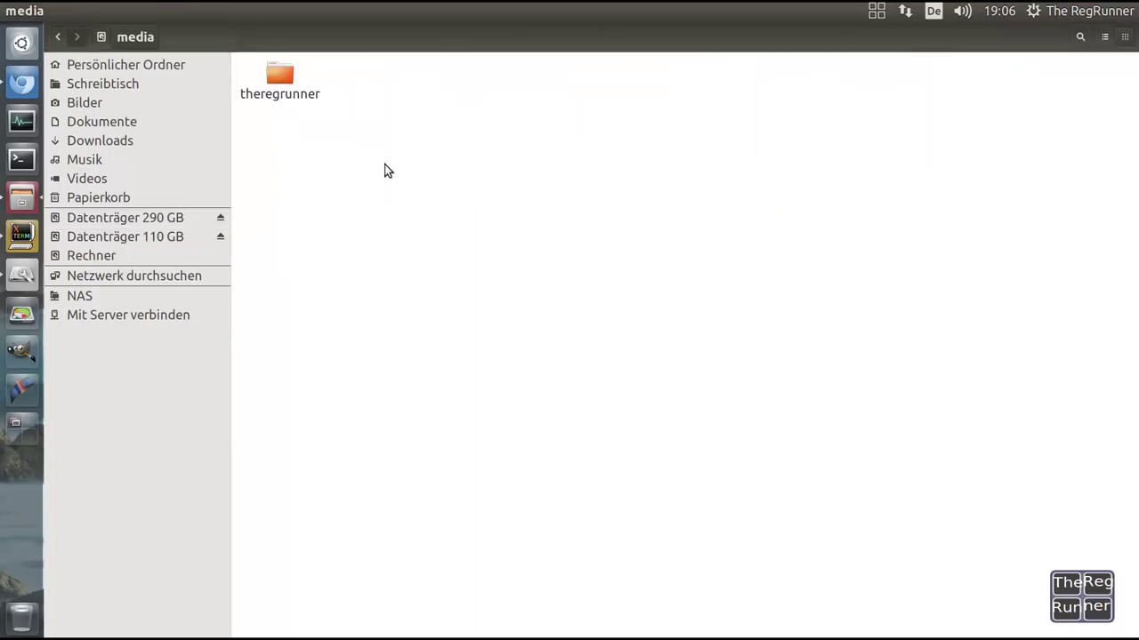
{"action": "double_click", "coordinate": [274, 78]}
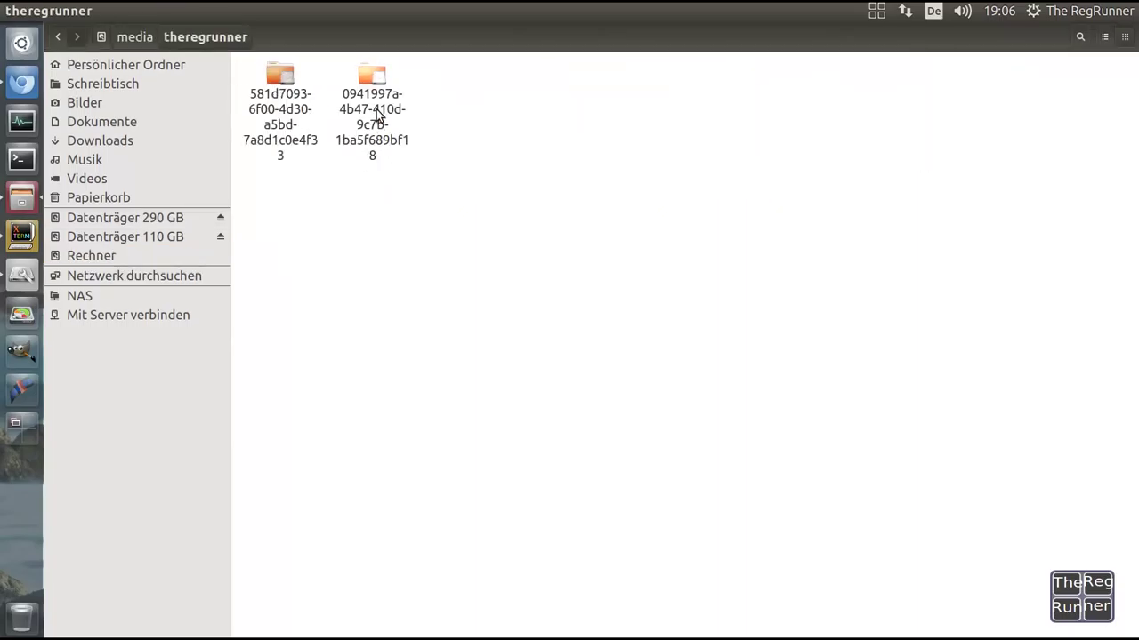
{"action": "left_click", "coordinate": [378, 114]}
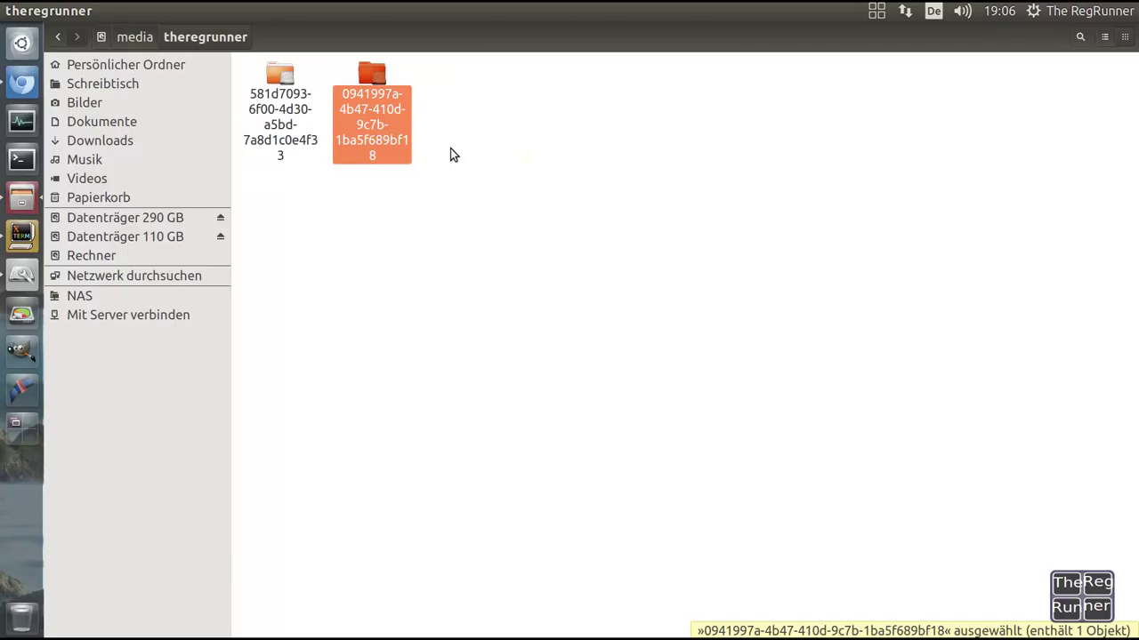
Inspect the basic properties and access permissions of the /dev/sda4 mount folder, and close the file manager
{"action": "right_click", "coordinate": [402, 112]}
{"action": "left_click", "coordinate": [504, 434]}
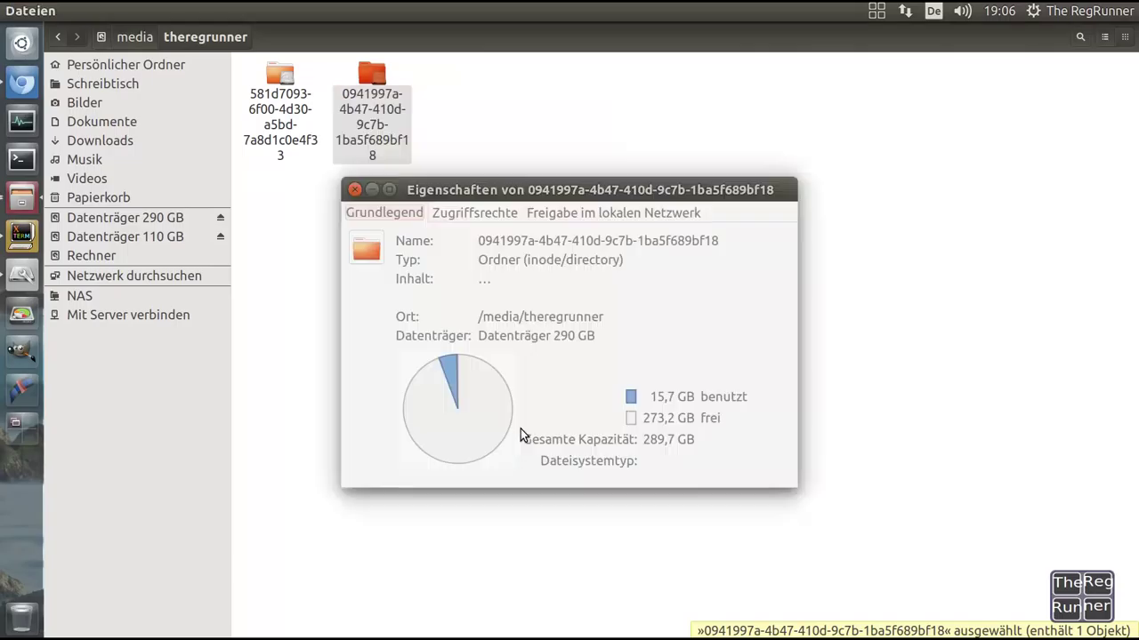
{"action": "left_click_drag", "start_coordinate": [662, 191], "coordinate": [614, 227]}
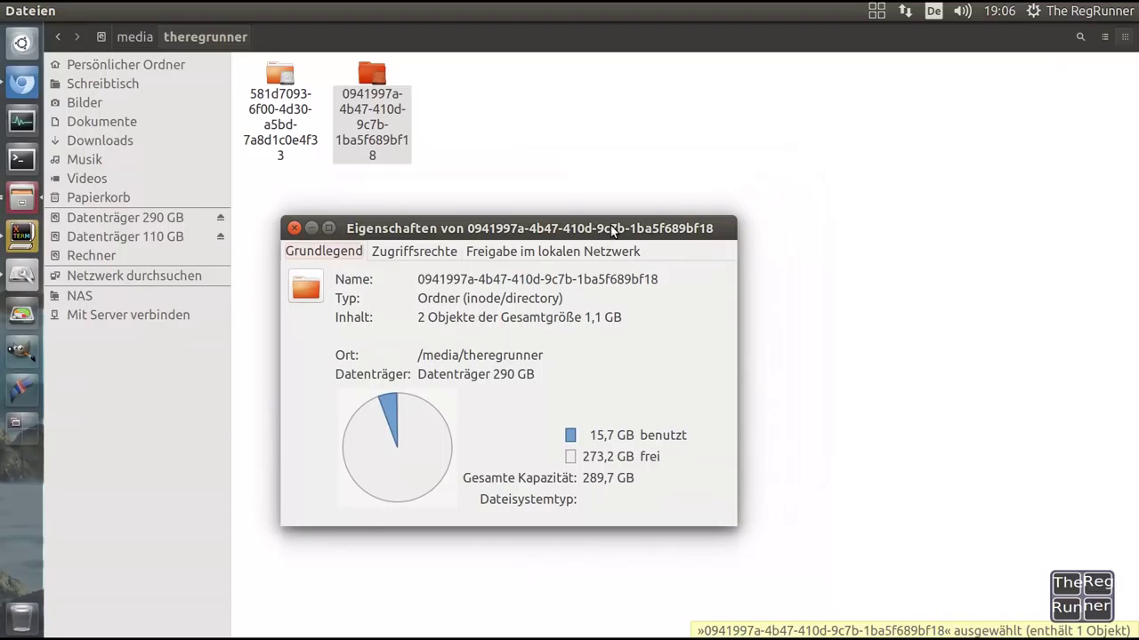
{"action": "left_click", "coordinate": [414, 252]}
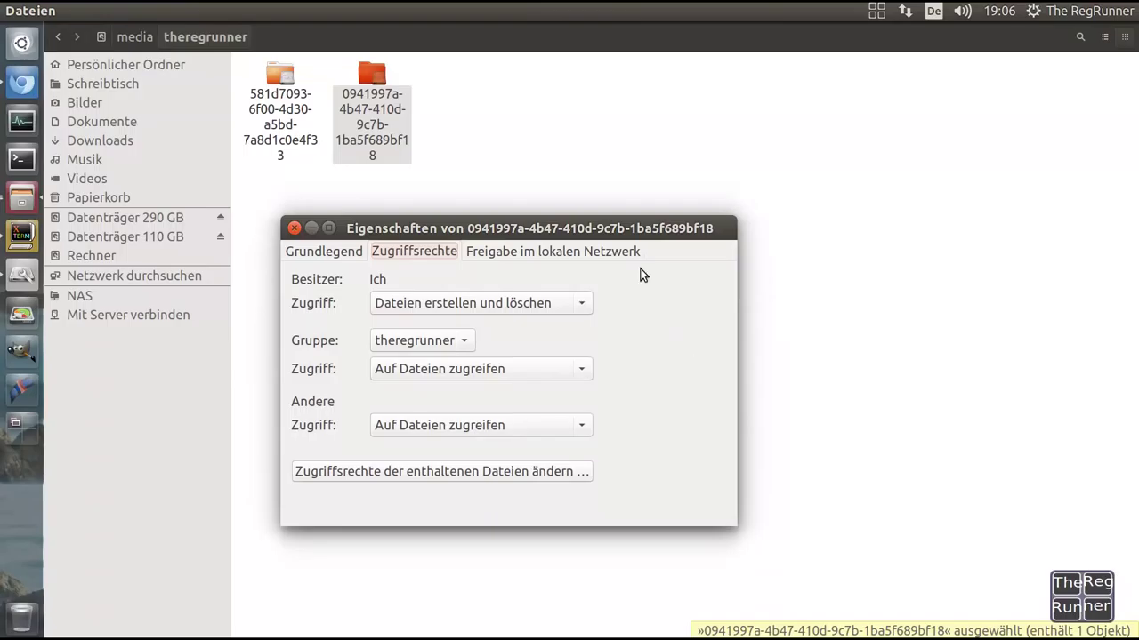
{"action": "left_click_drag", "start_coordinate": [652, 228], "coordinate": [702, 217]}
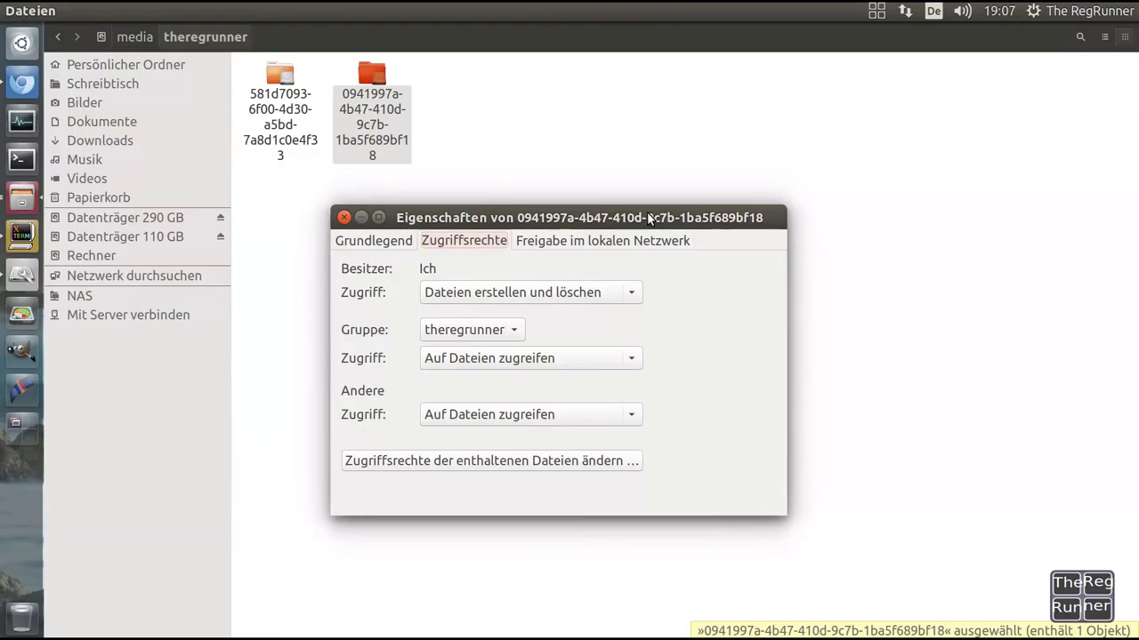
{"action": "left_click_drag", "start_coordinate": [648, 217], "coordinate": [645, 224]}
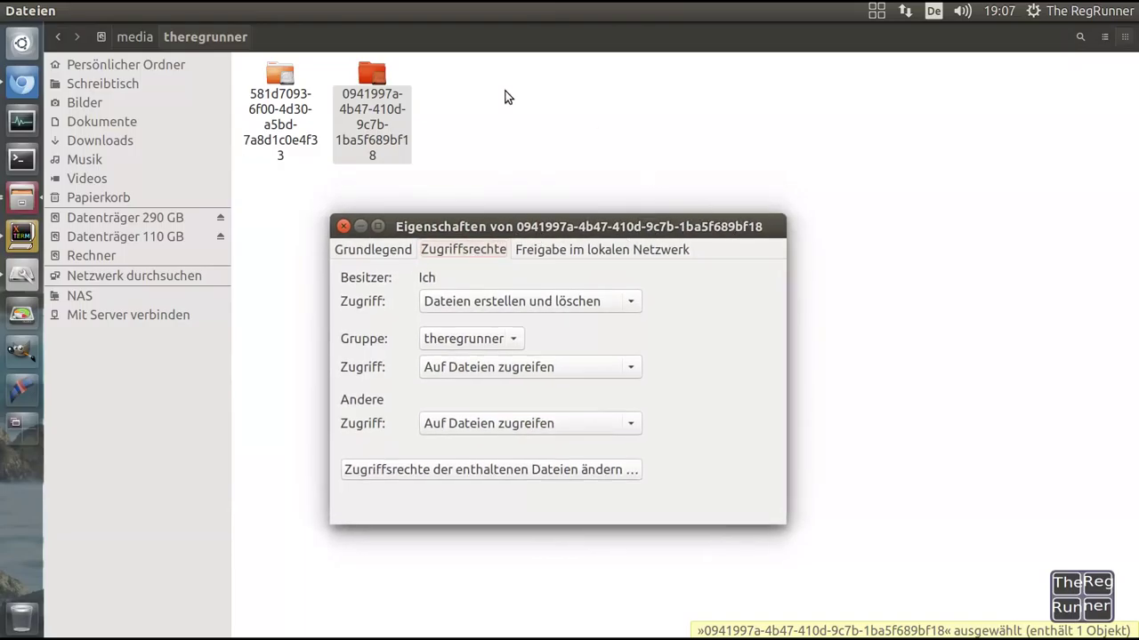
{"action": "left_click", "coordinate": [346, 228]}
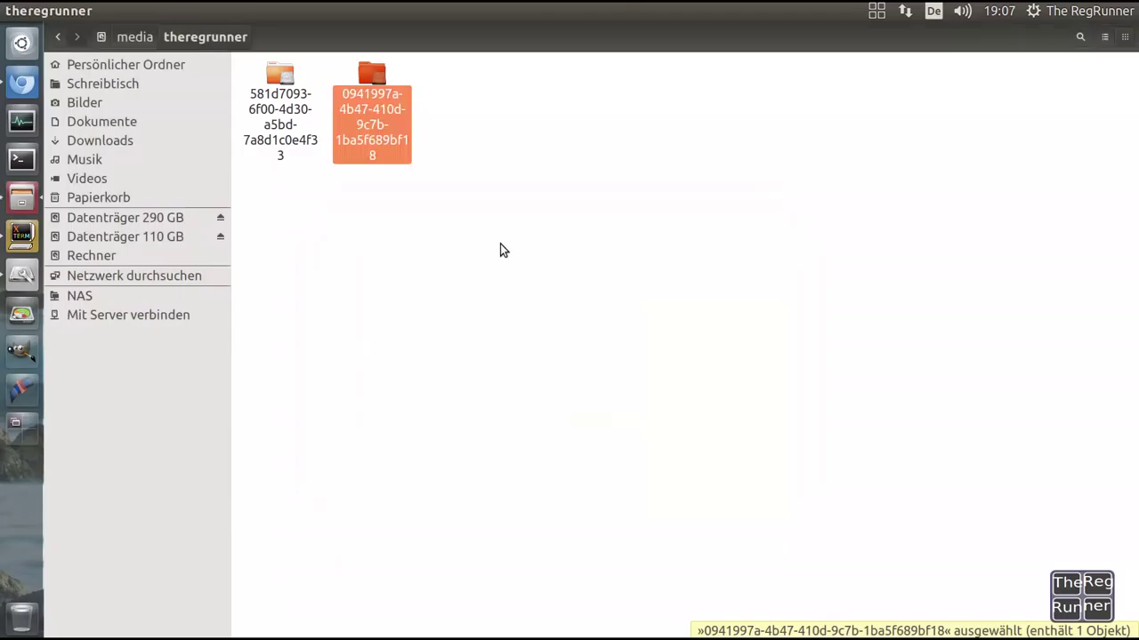
{"action": "left_click", "coordinate": [413, 201]}
{"action": "left_click", "coordinate": [13, 10]}
Switch to Laufwerke, view the mount options of /dev/sda4, cancel them without changes, and close Laufwerke
{"action": "left_click", "coordinate": [22, 274]}
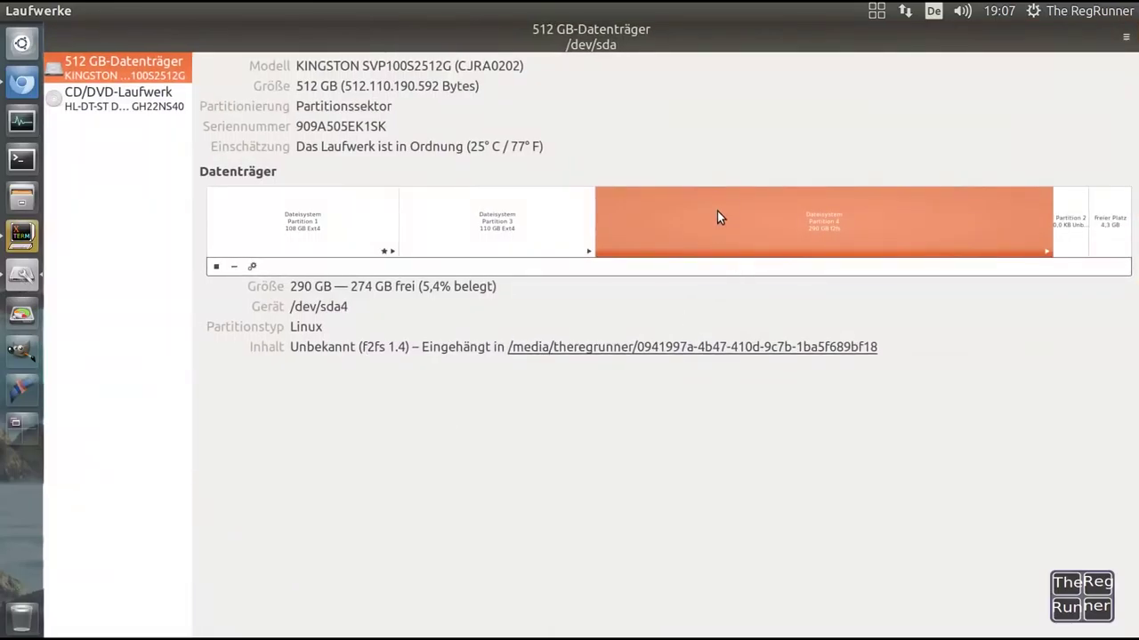
{"action": "left_click", "coordinate": [252, 268]}
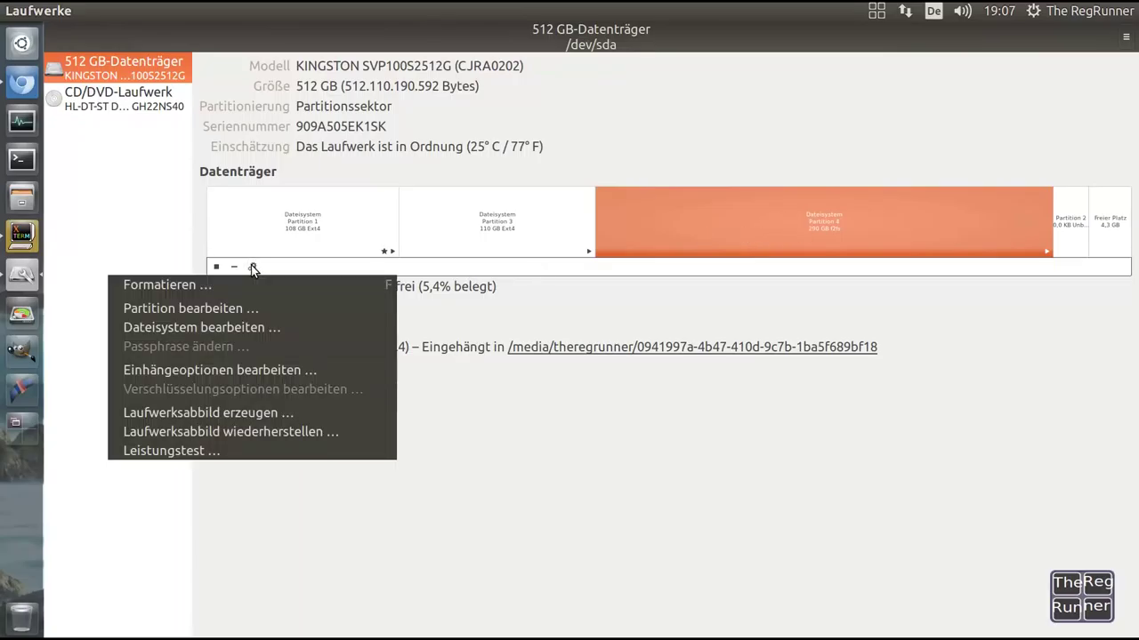
{"action": "left_click", "coordinate": [302, 369]}
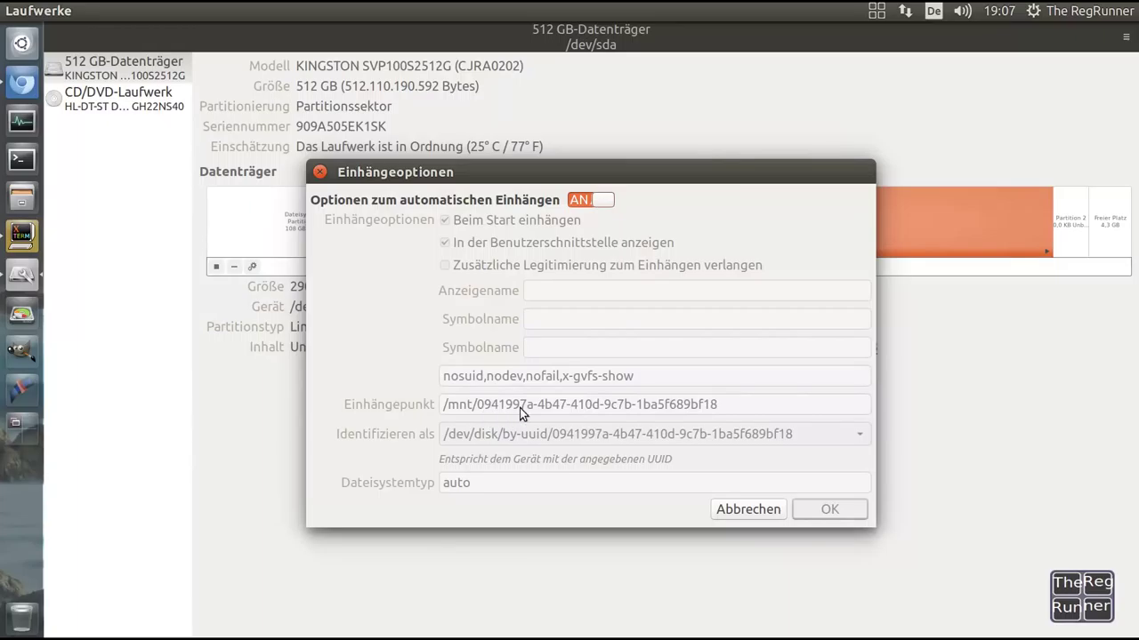
{"action": "left_click_drag", "start_coordinate": [736, 167], "coordinate": [667, 172]}
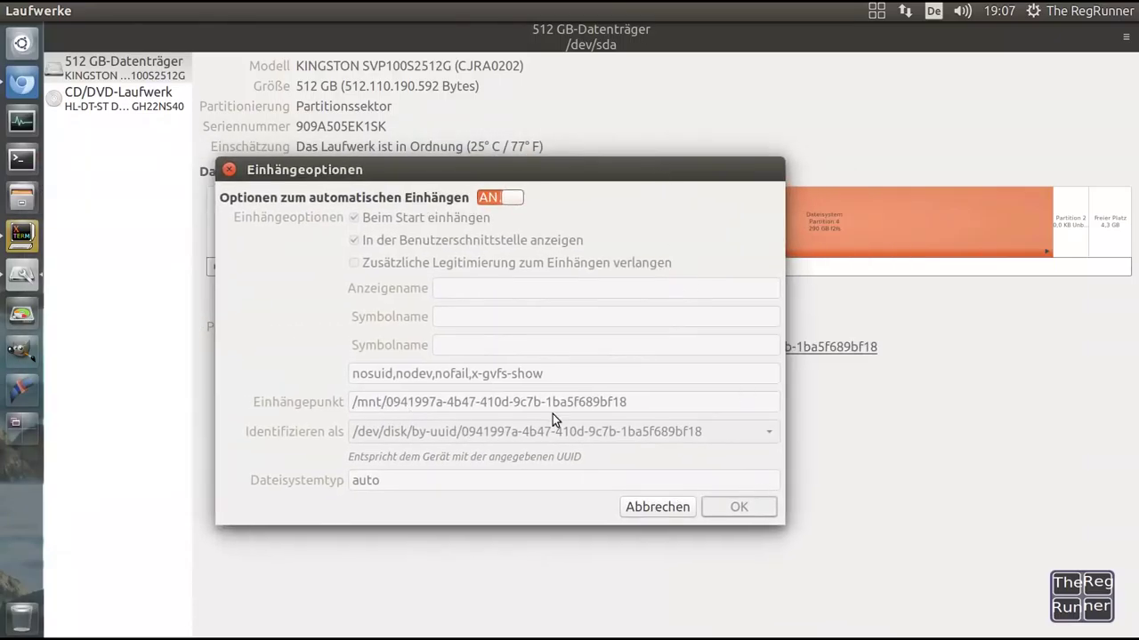
{"action": "left_click", "coordinate": [653, 513]}
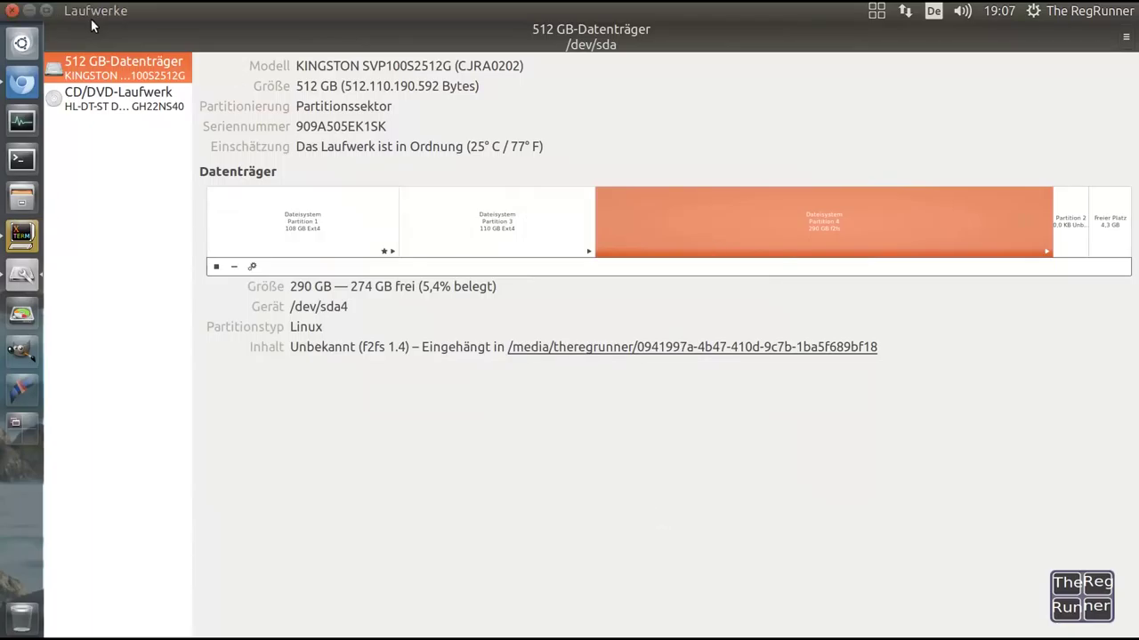
{"action": "left_click", "coordinate": [14, 10]}
Open a terminal and run "sudo blkid", authenticating with the account password
{"action": "left_click", "coordinate": [22, 161]}
{"action": "type", "text": "sudo blkid"}
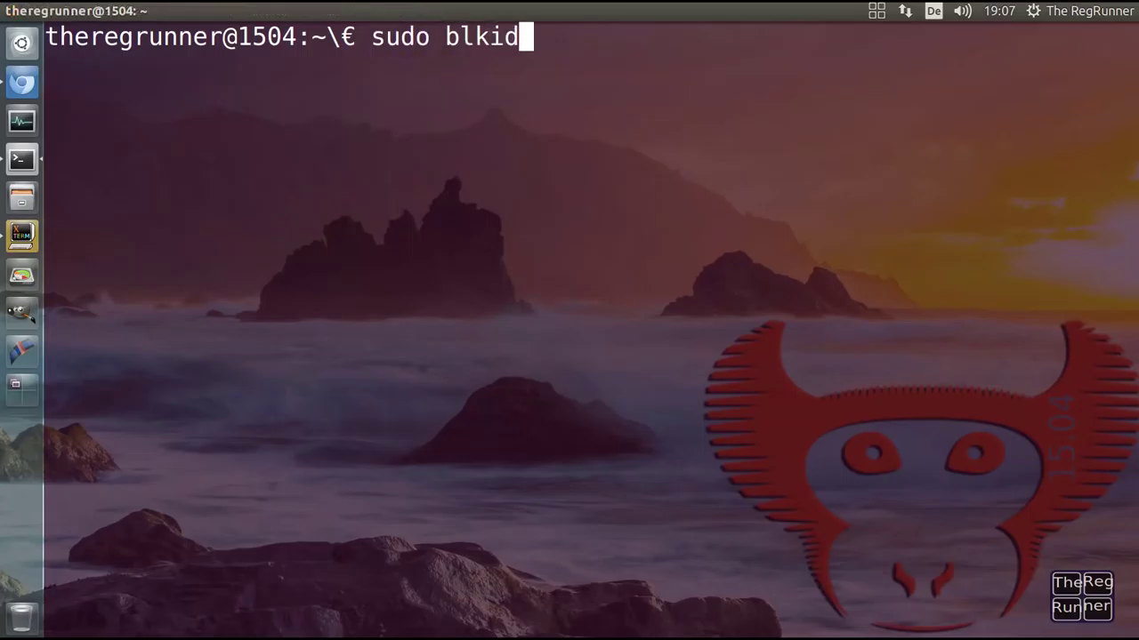
{"action": "key", "text": "Return"}
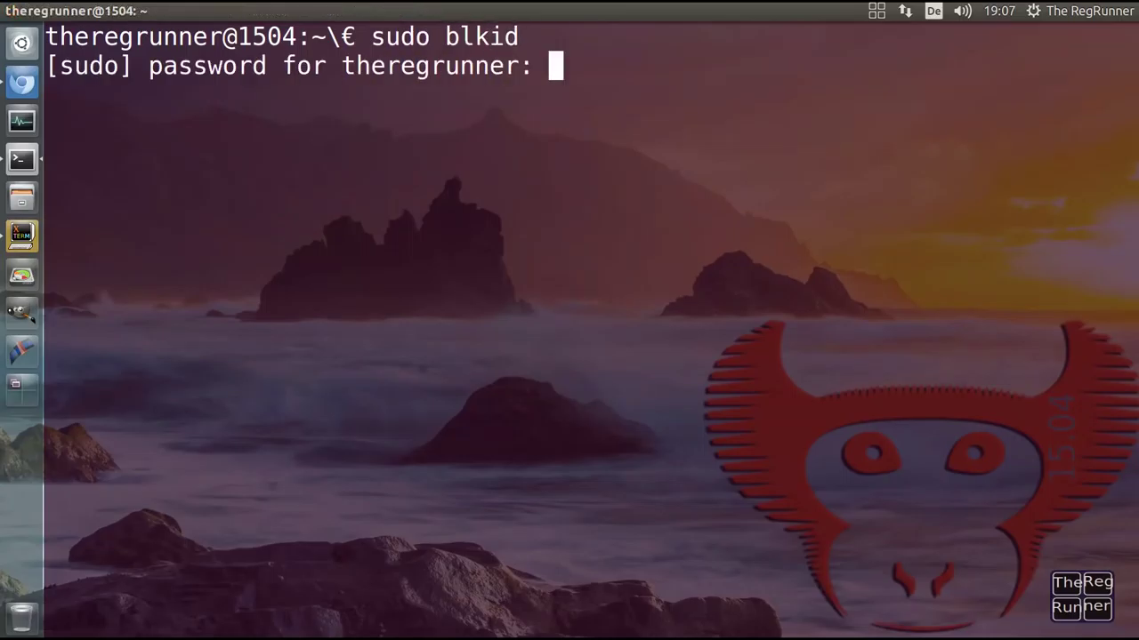
{"action": "key", "text": "Return"}
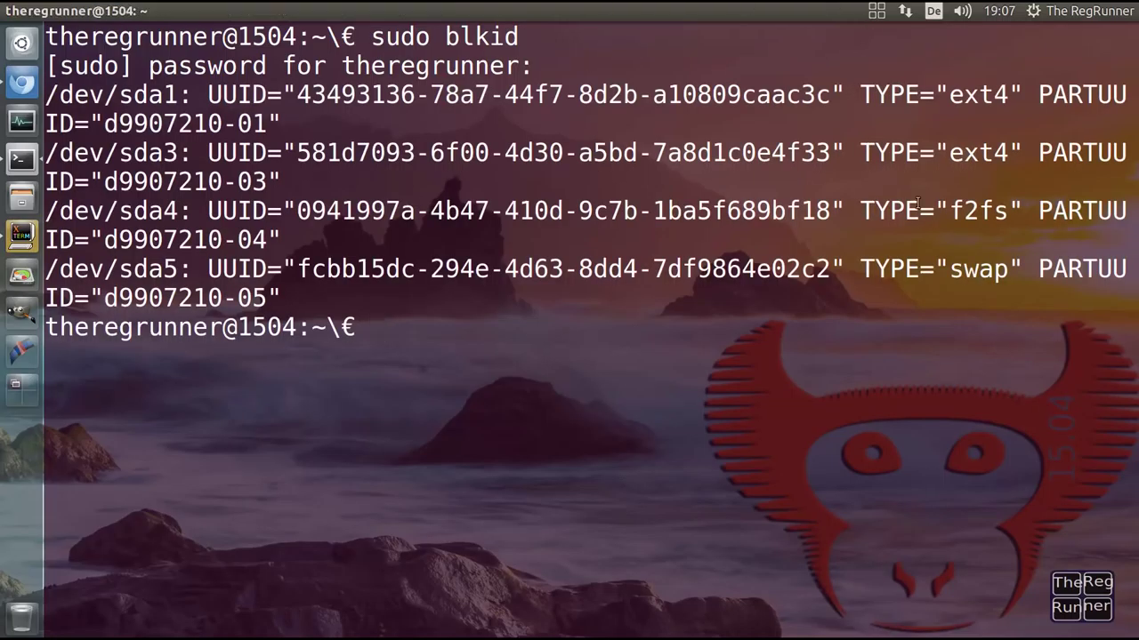
Highlight the /dev/sda4 entry with its f2fs type and its UUID in the blkid output, and close the terminal
{"action": "left_click_drag", "start_coordinate": [1024, 211], "coordinate": [47, 211]}
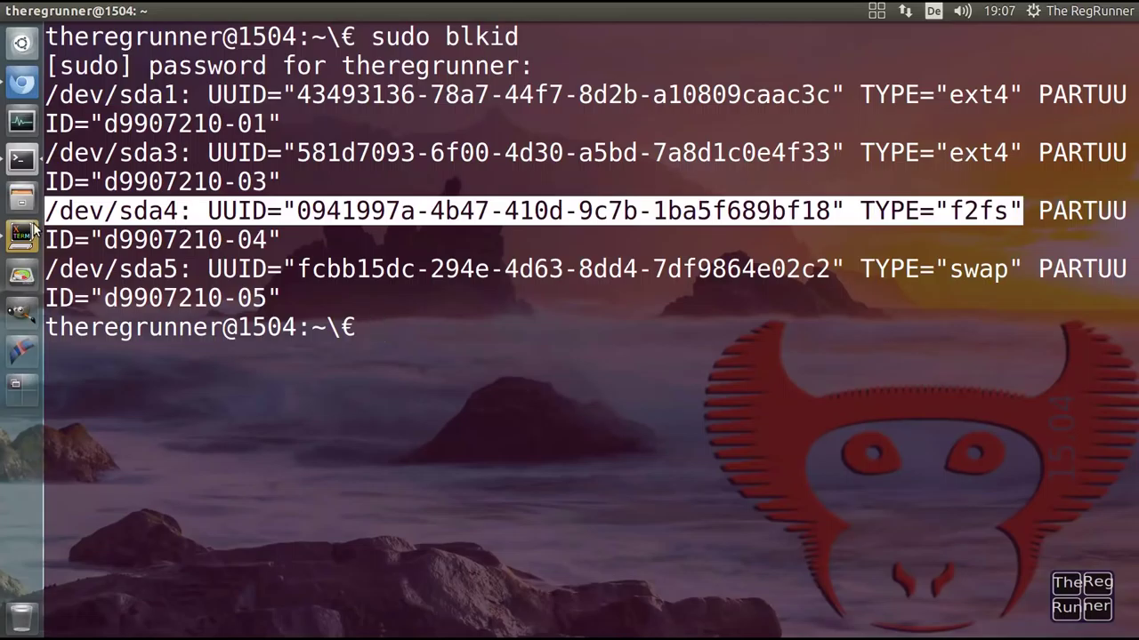
{"action": "left_click", "coordinate": [408, 327]}
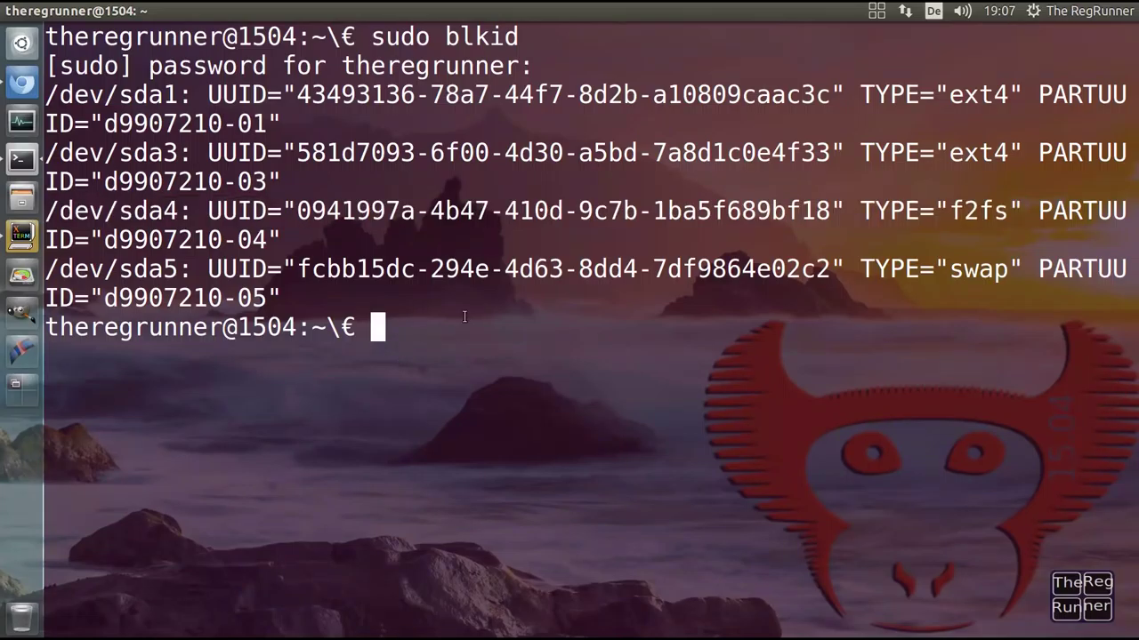
{"action": "left_click_drag", "start_coordinate": [833, 211], "coordinate": [297, 210]}
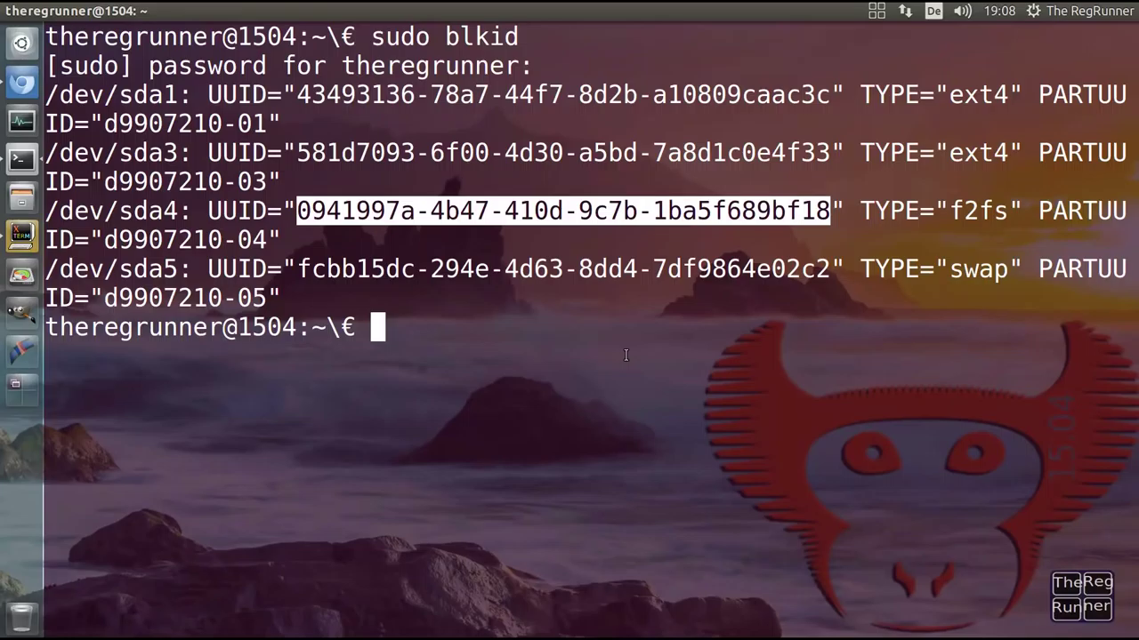
{"action": "left_click", "coordinate": [14, 11]}
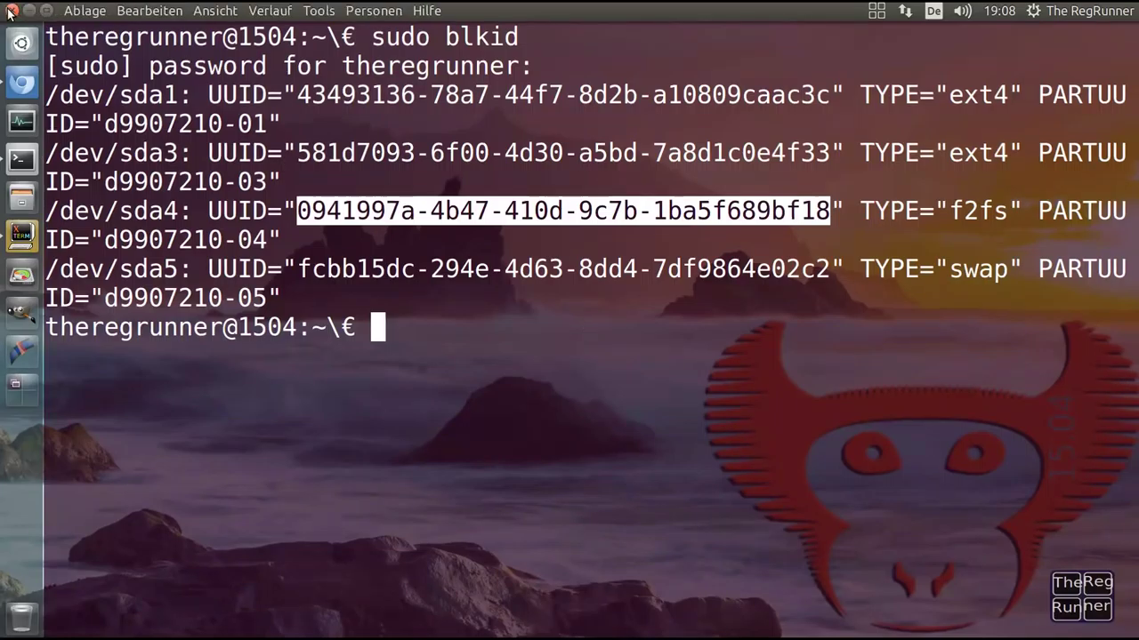
Open the file manager and browse to the ISO folder on Datenträger 290 GB
{"action": "left_click", "coordinate": [21, 198]}
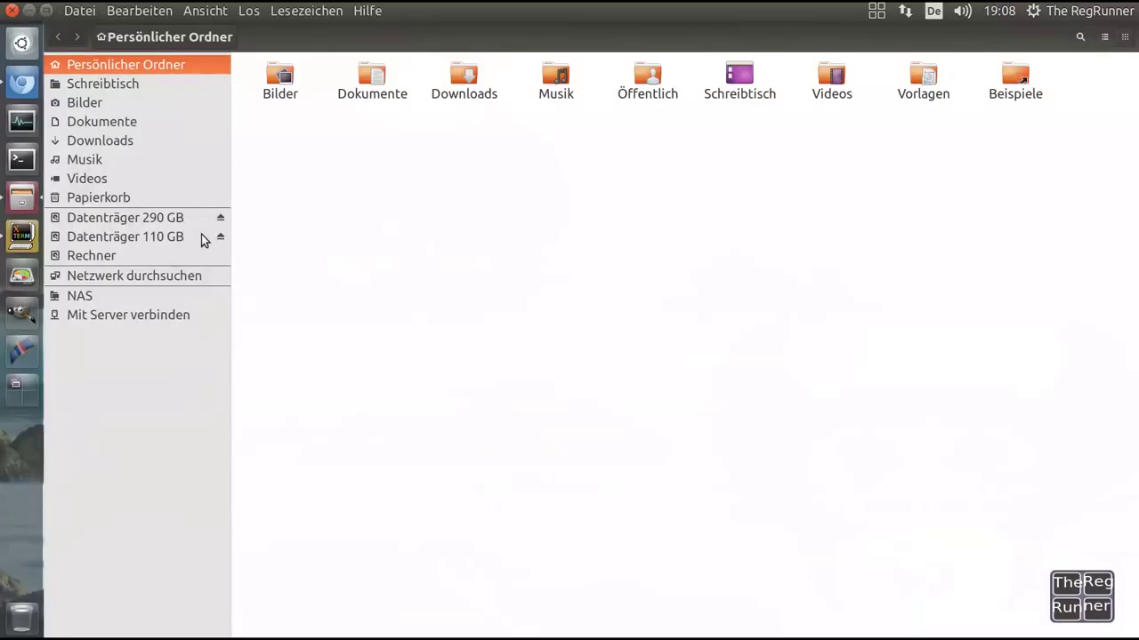
{"action": "left_click", "coordinate": [150, 219]}
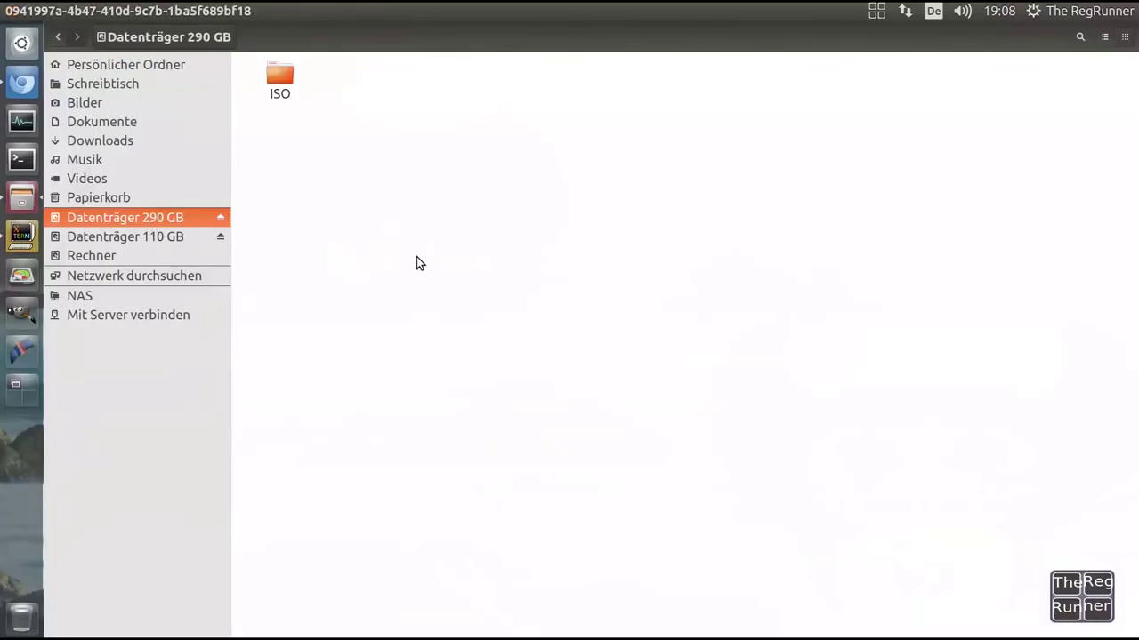
{"action": "right_click", "coordinate": [305, 115]}
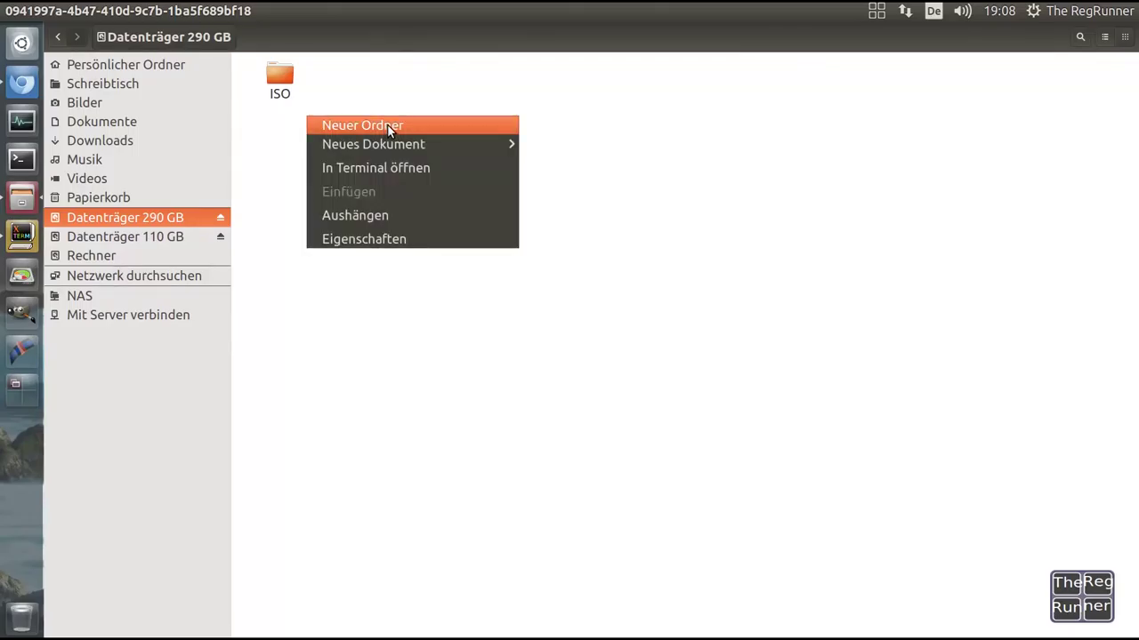
{"action": "left_click", "coordinate": [385, 93]}
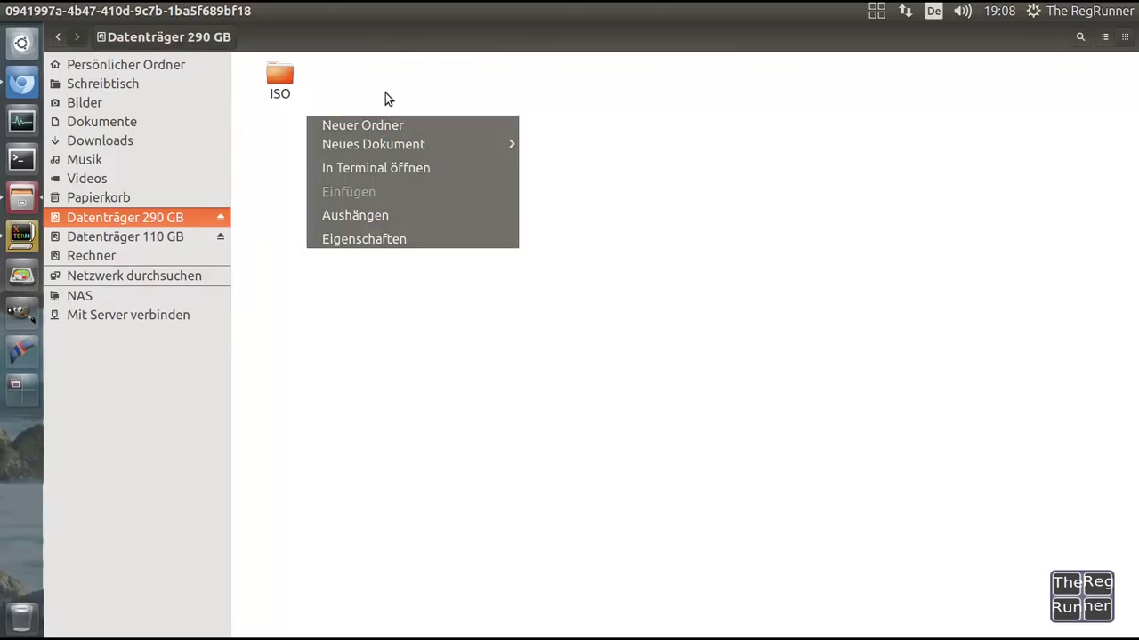
{"action": "double_click", "coordinate": [279, 96]}
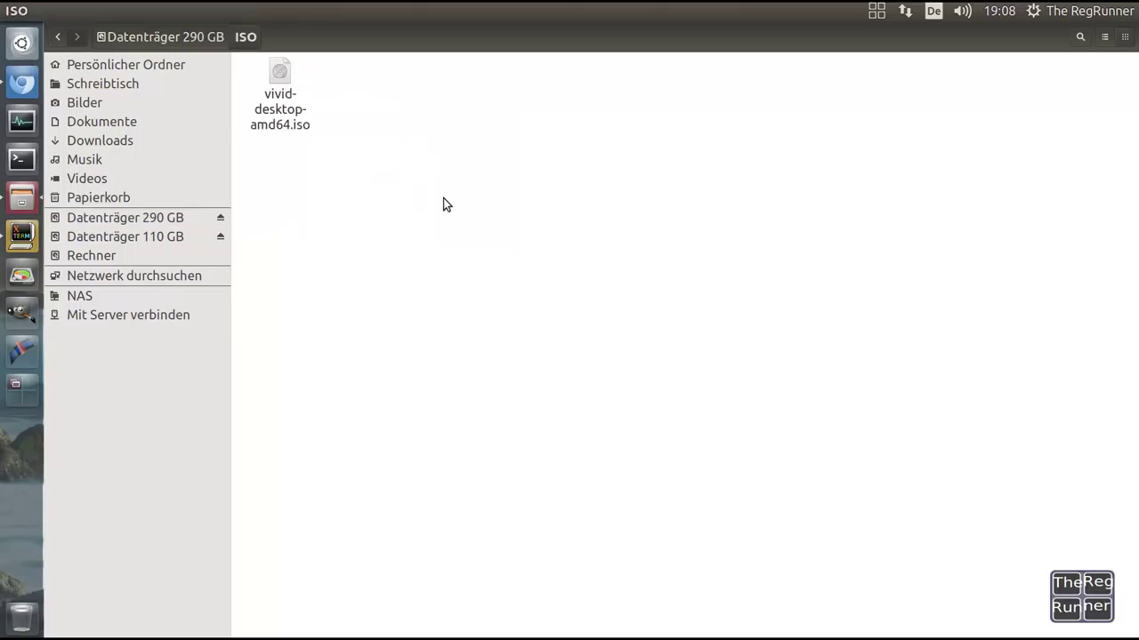
Copy vivid-desktop-amd64.iso from the ISO folder on Datenträger 290 GB into the Schreibtisch folder
{"action": "left_click", "coordinate": [283, 89]}
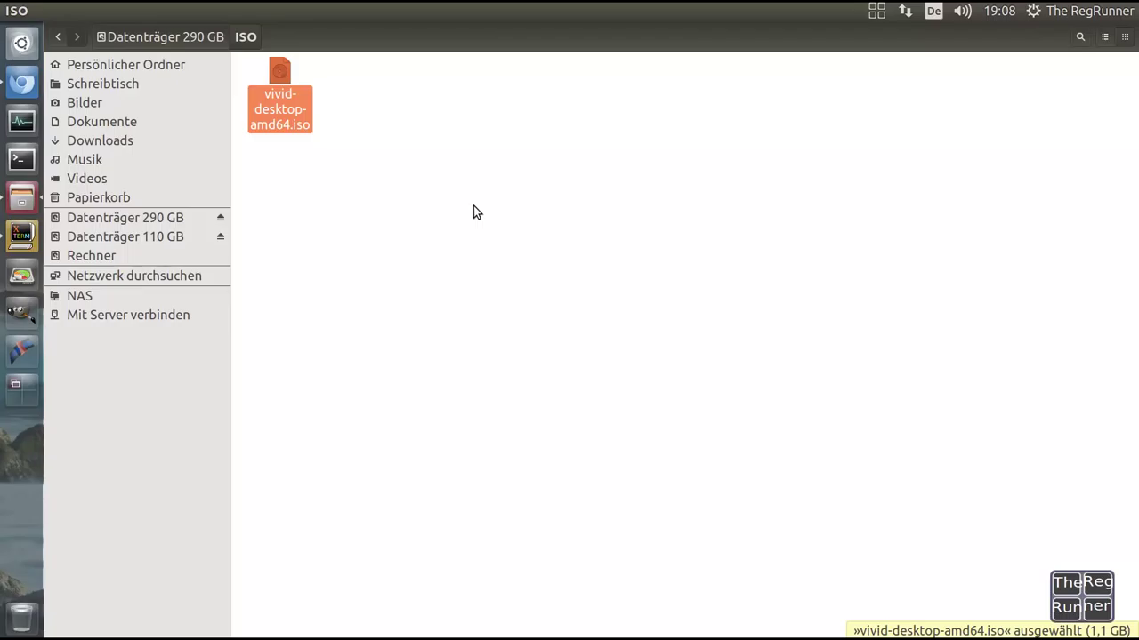
{"action": "right_click", "coordinate": [287, 95]}
{"action": "left_click", "coordinate": [360, 157]}
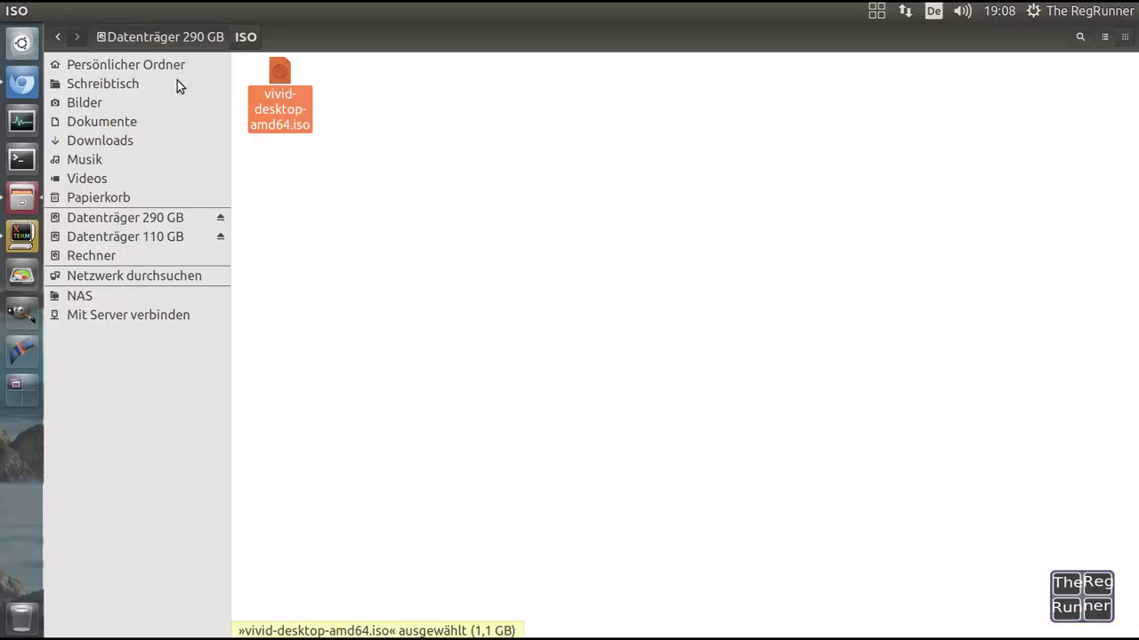
{"action": "left_click", "coordinate": [133, 86]}
{"action": "right_click", "coordinate": [282, 108]}
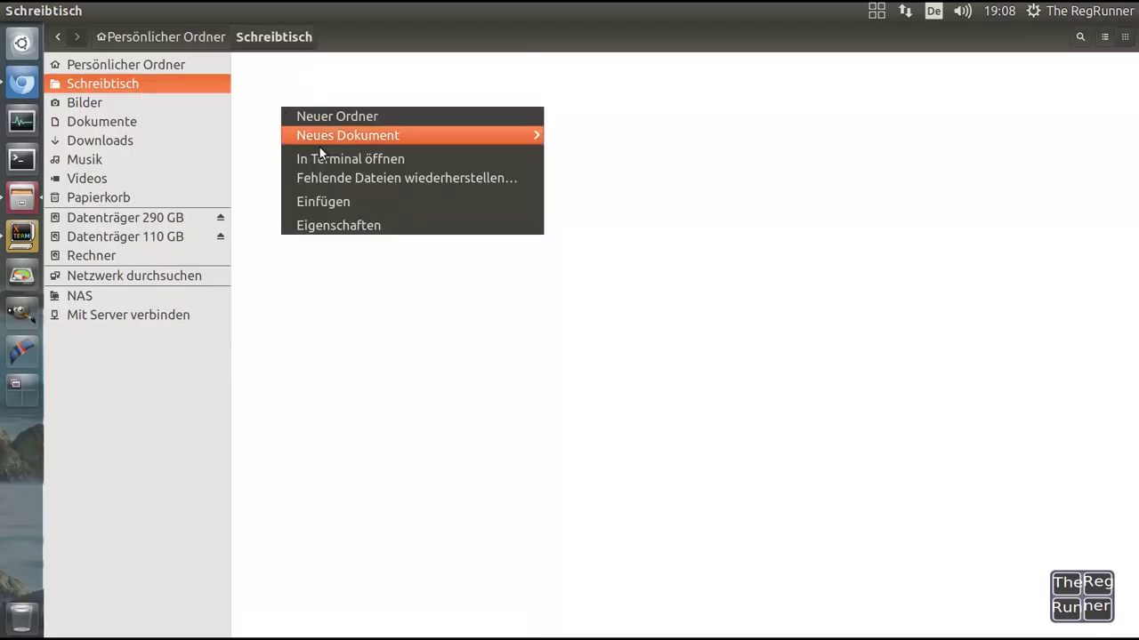
{"action": "left_click", "coordinate": [367, 202]}
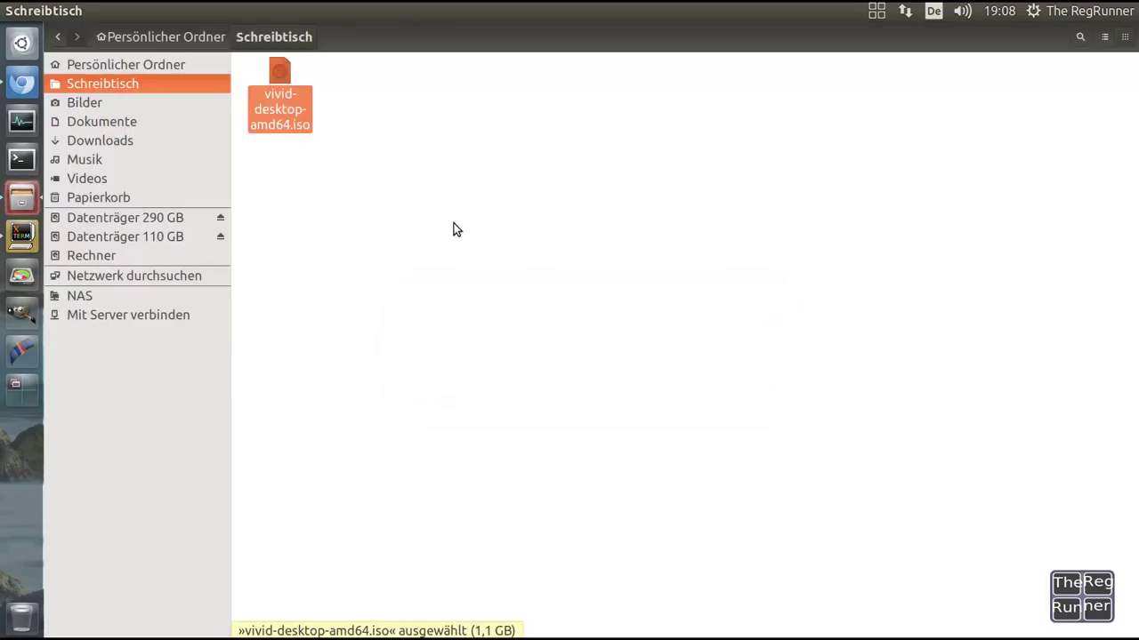
Delete the pasted vivid-desktop-amd64.iso from the Schreibtisch folder
{"action": "left_click", "coordinate": [293, 114]}
{"action": "key", "text": "Delete"}
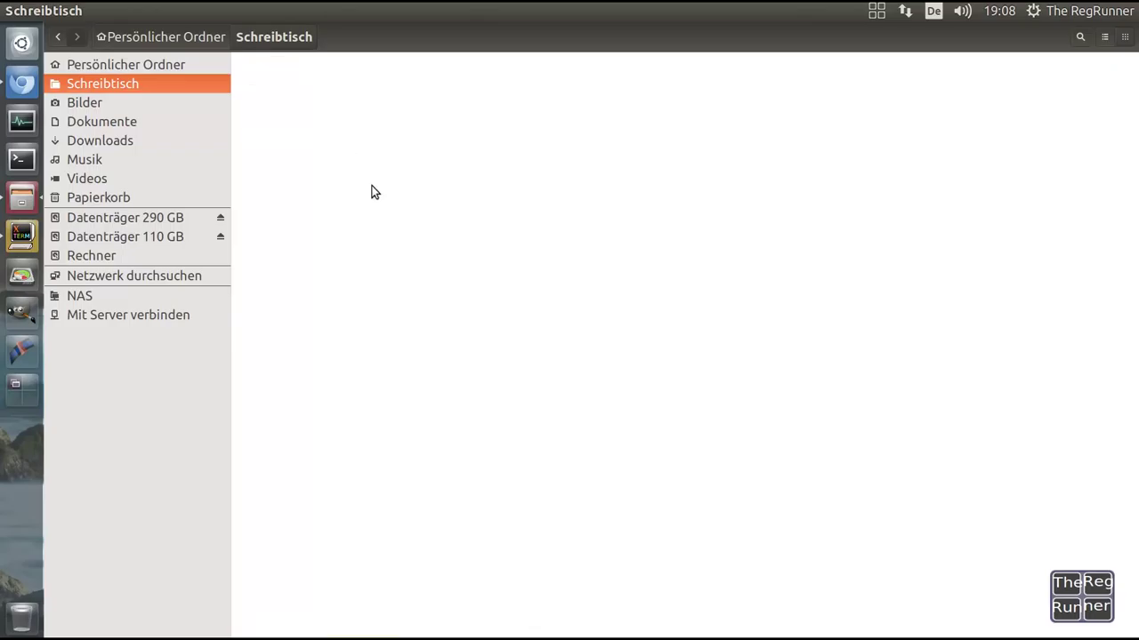
Copy vivid-desktop-amd64.iso from the ISO folder on Datenträger 110 GB into the Schreibtisch folder
{"action": "left_click", "coordinate": [125, 236]}
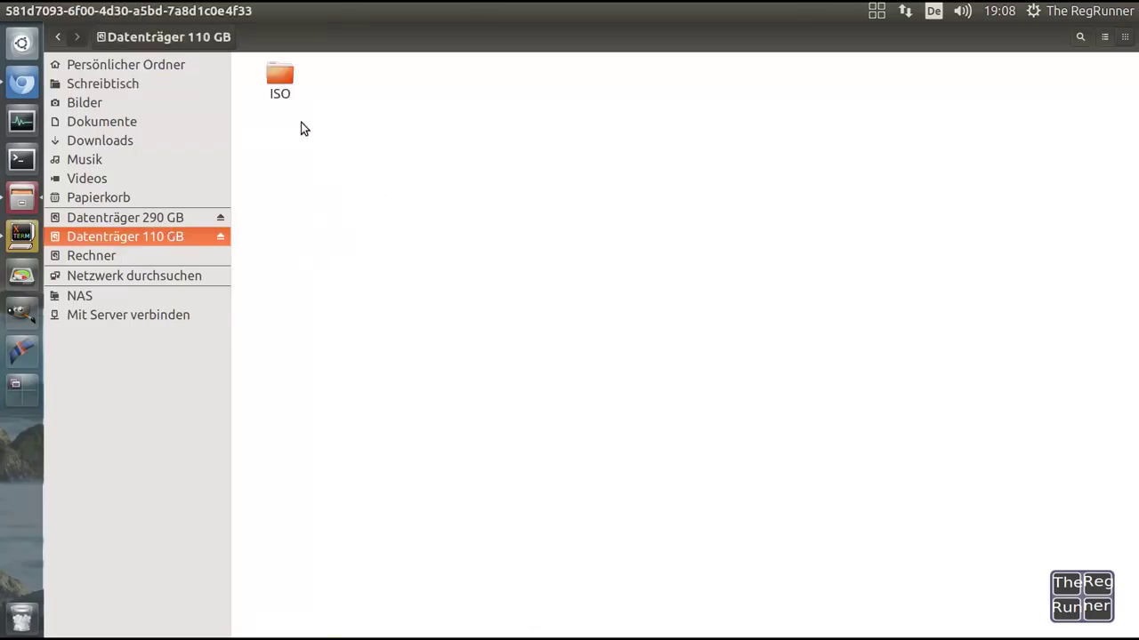
{"action": "double_click", "coordinate": [283, 79]}
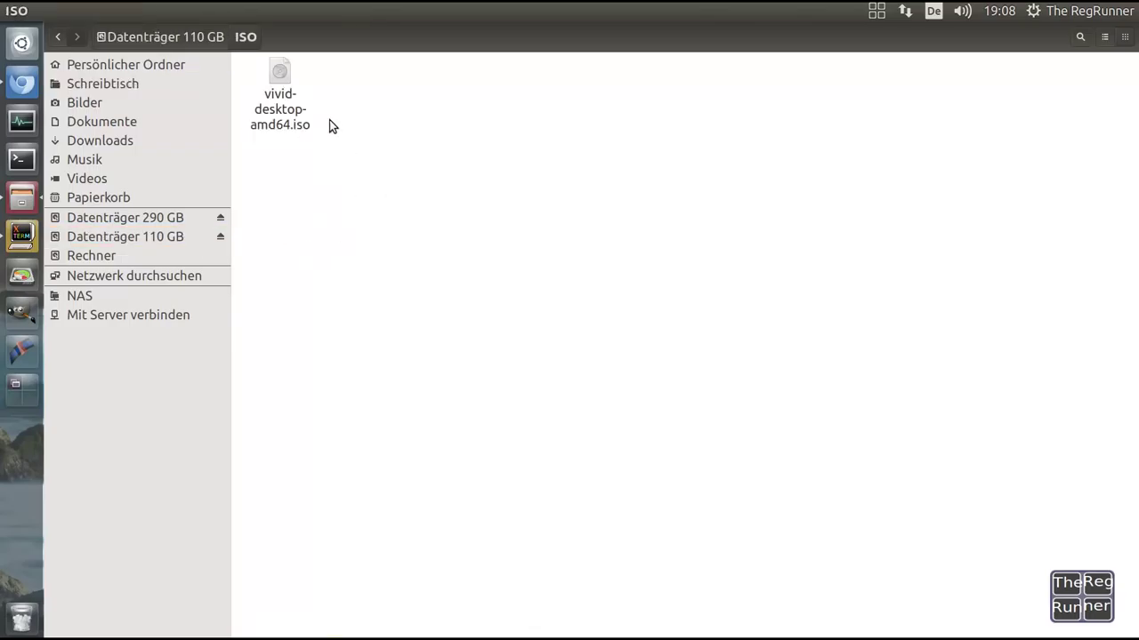
{"action": "right_click", "coordinate": [277, 78]}
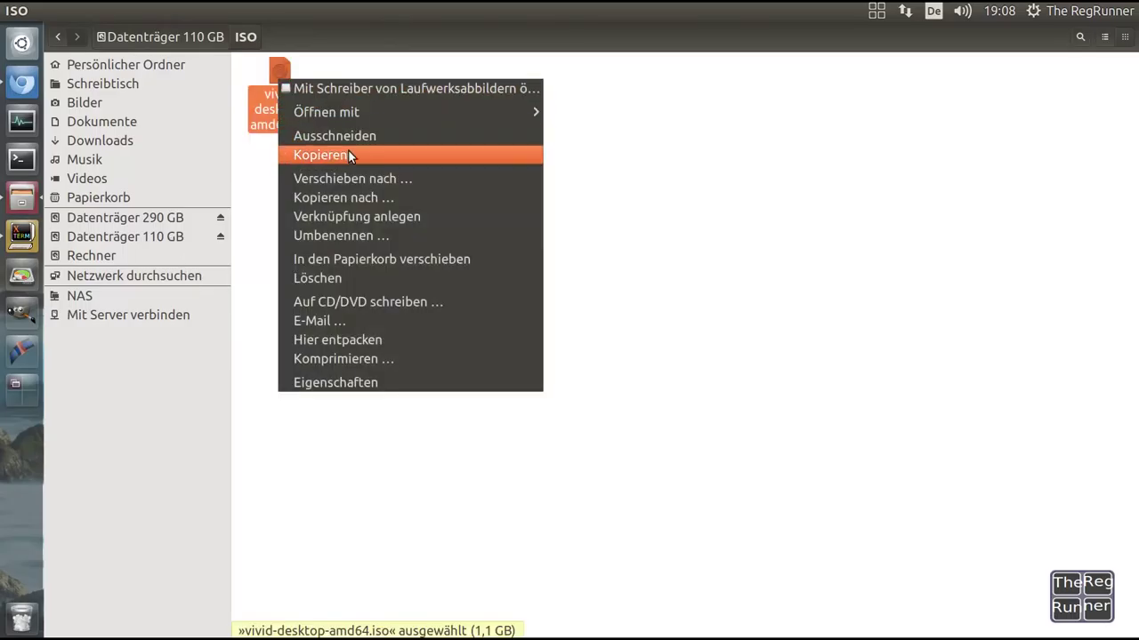
{"action": "left_click", "coordinate": [348, 153]}
{"action": "left_click", "coordinate": [122, 84]}
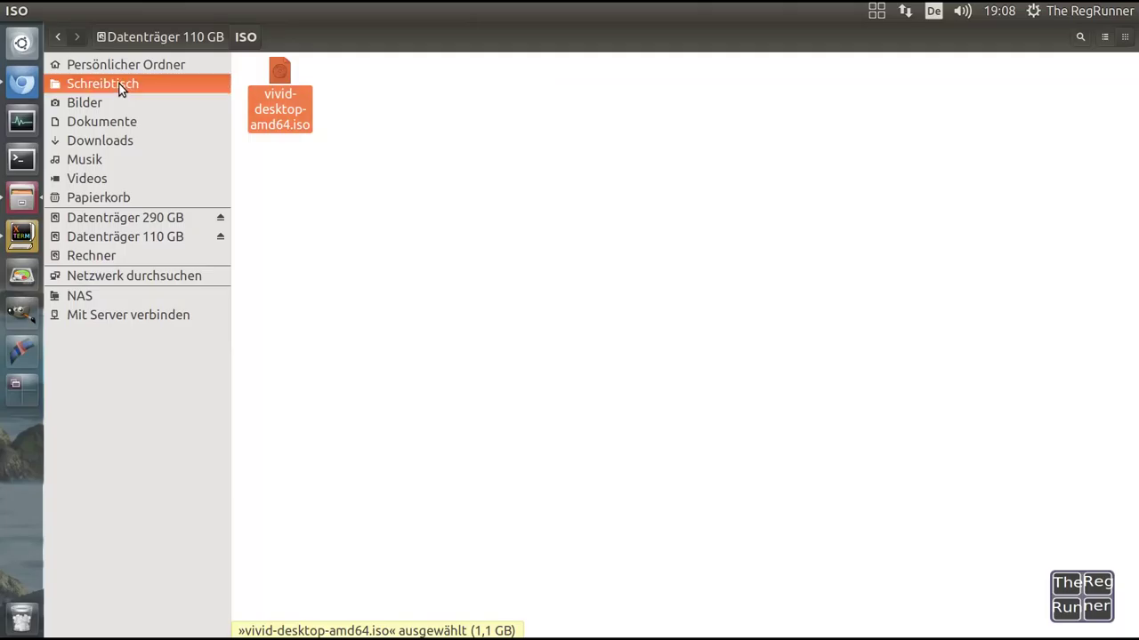
{"action": "right_click", "coordinate": [283, 100]}
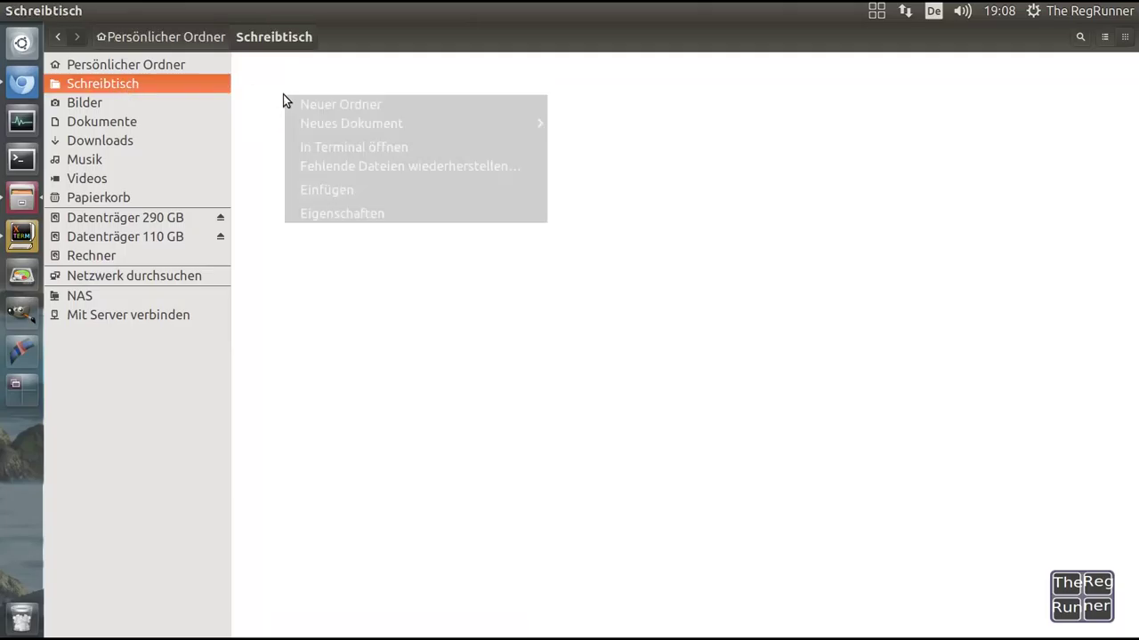
{"action": "left_click", "coordinate": [394, 190]}
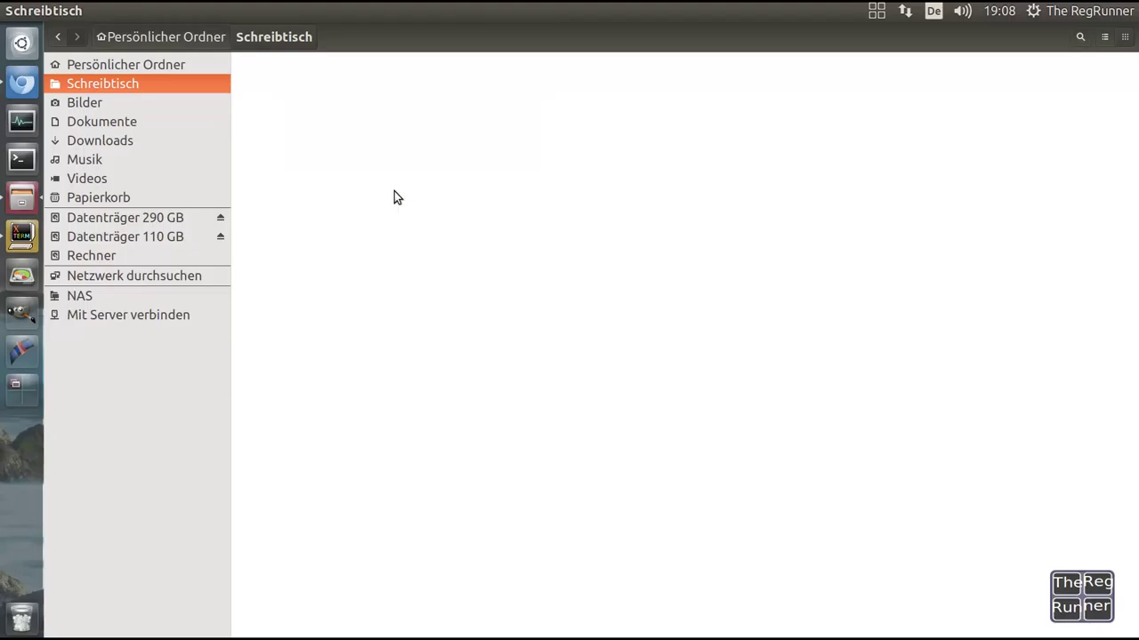